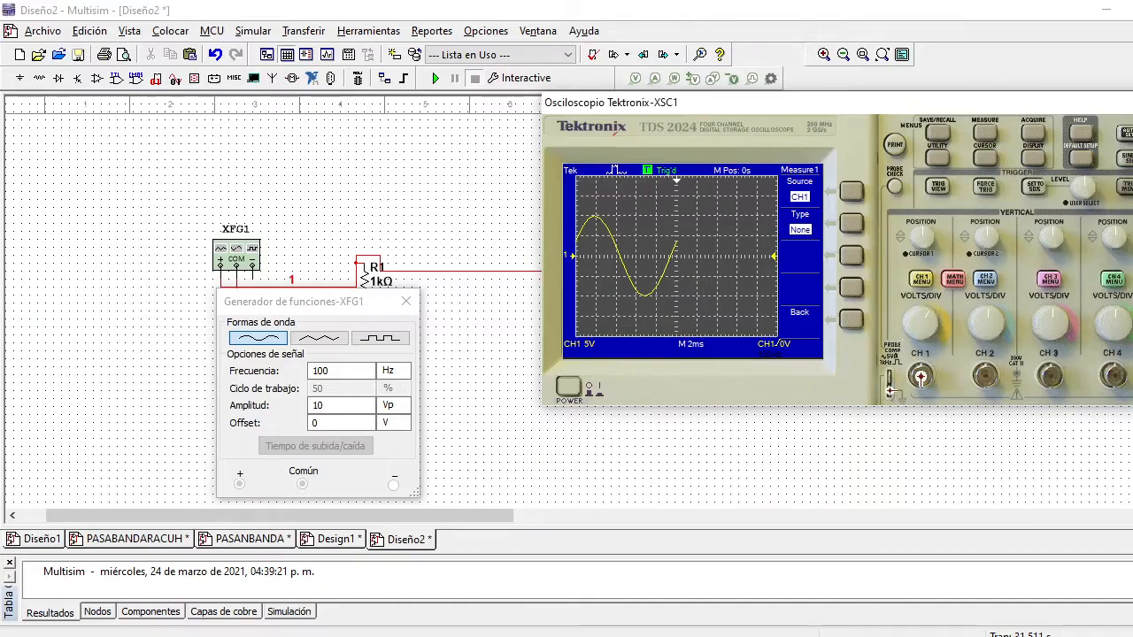
# - Clear the function generator window off the circuit, run the simulation and show the oscilloscope's channel 1 settings
pyautogui.moveTo(295, 310); pyautogui.dragTo(99, 316)
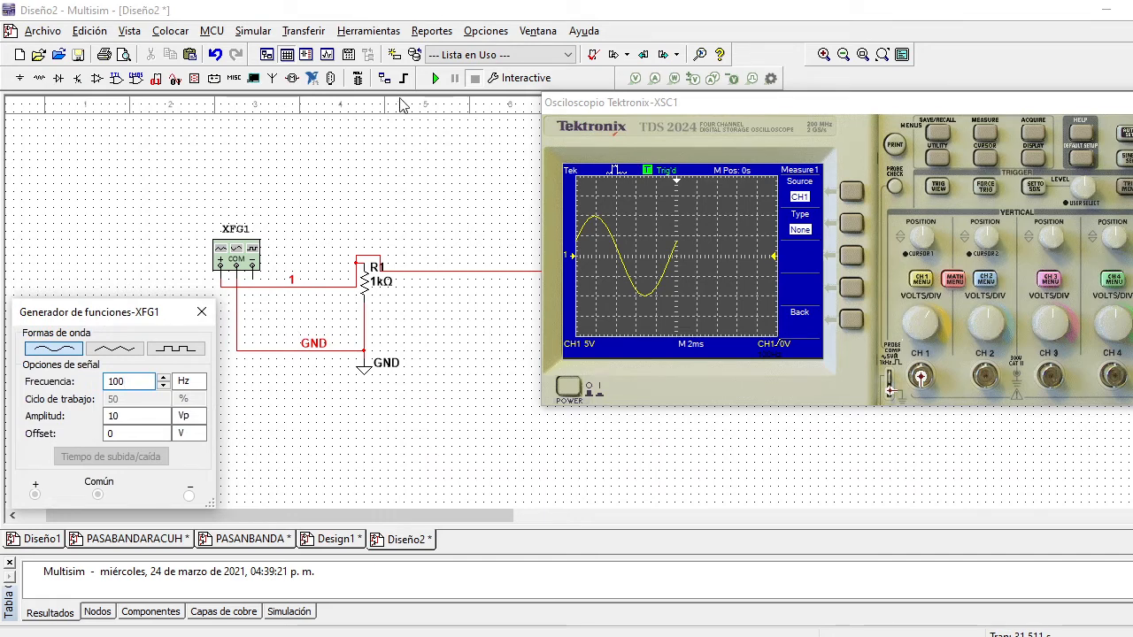
pyautogui.click(438, 77)
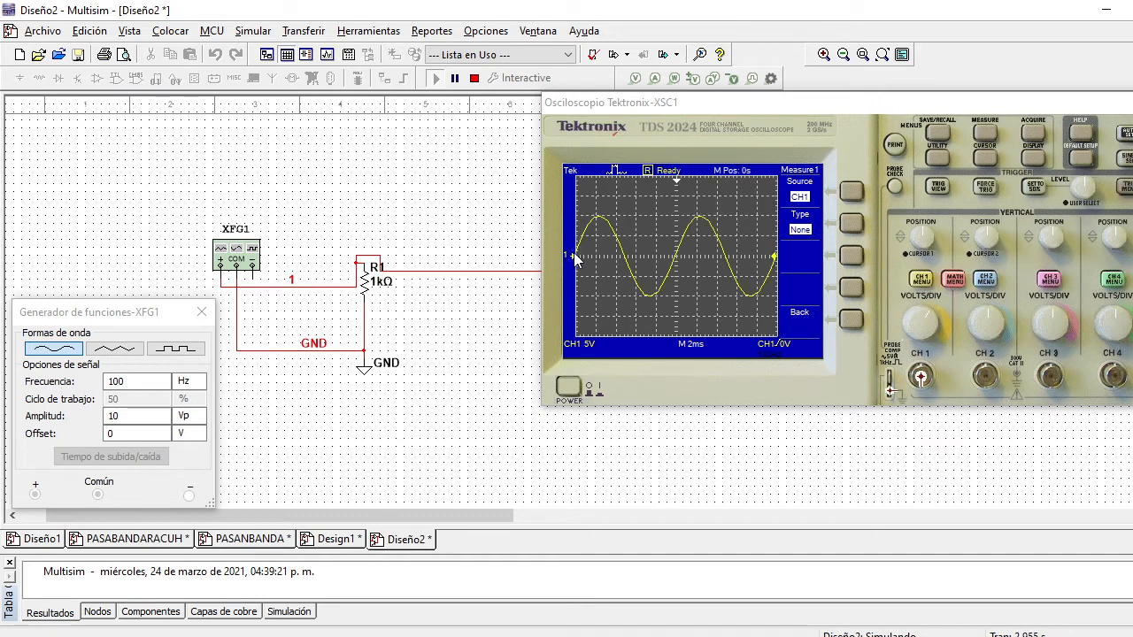
pyautogui.click(928, 283)
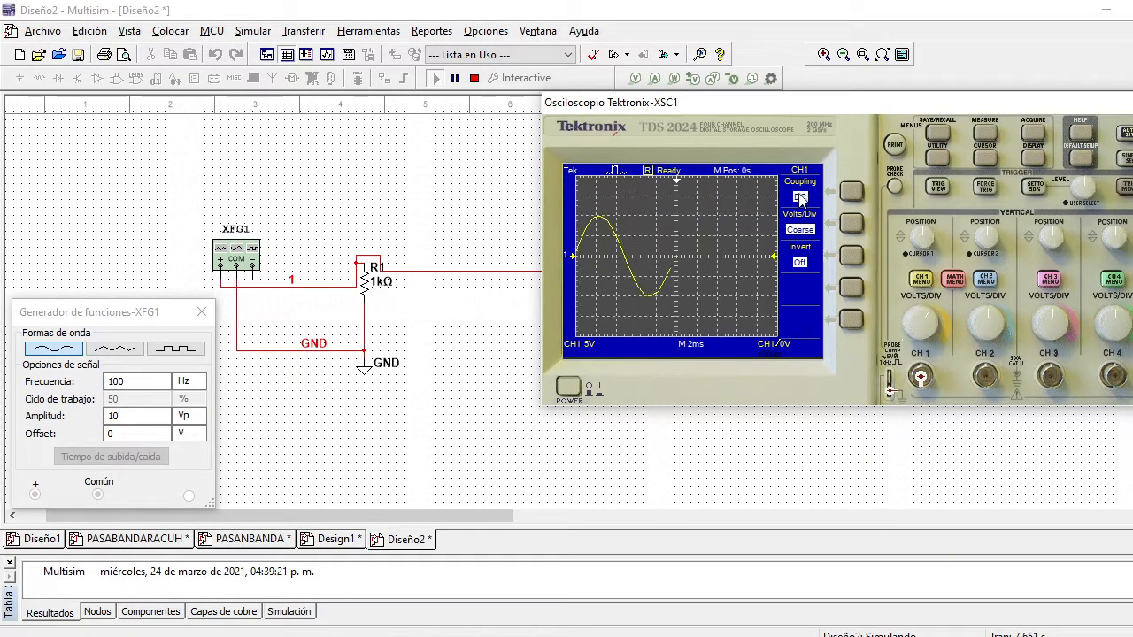
pyautogui.click(925, 281)
pyautogui.click(924, 281)
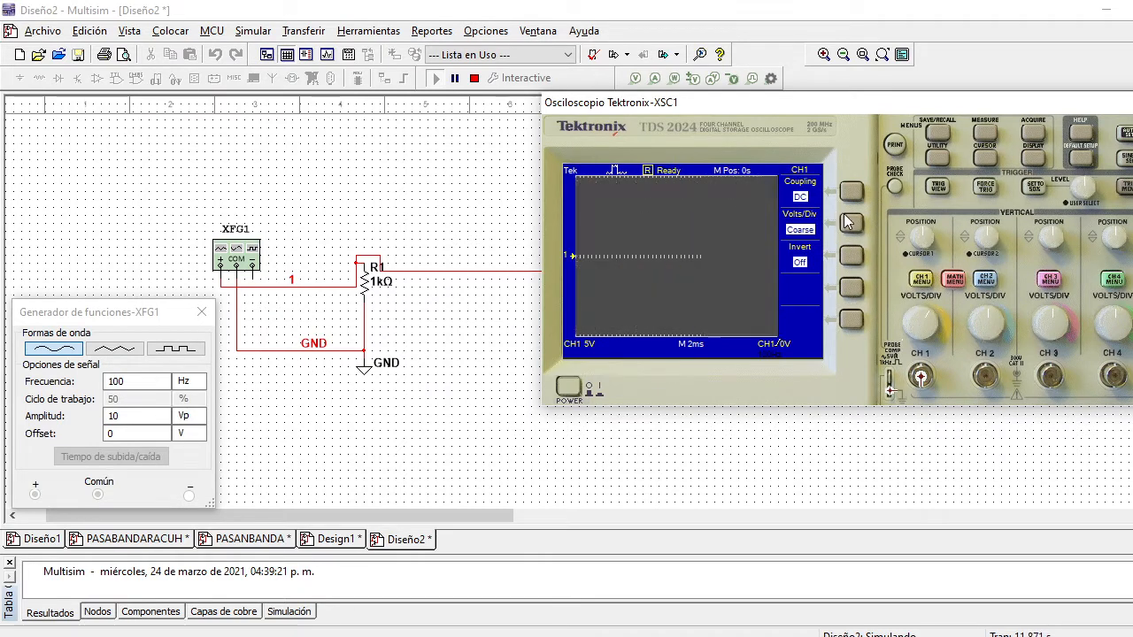
# - Raise the function generator's offset in 1 V increments to 11 V while the simulation runs
pyautogui.click(155, 434)
pyautogui.click(163, 430)
pyautogui.click(163, 430)
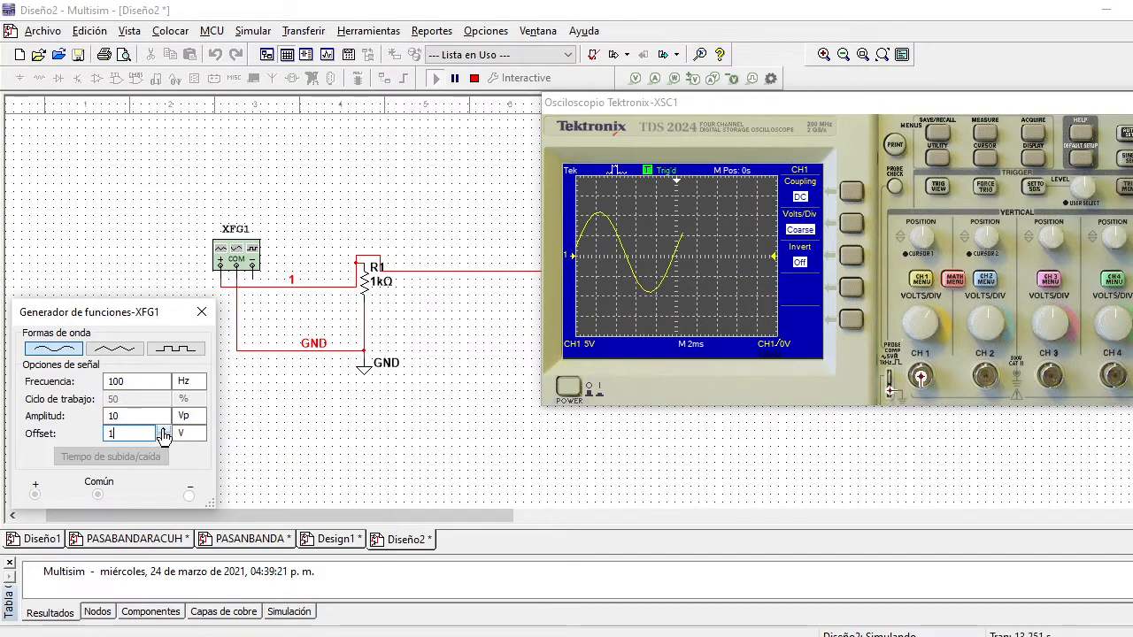
pyautogui.click(163, 430)
pyautogui.click(163, 430)
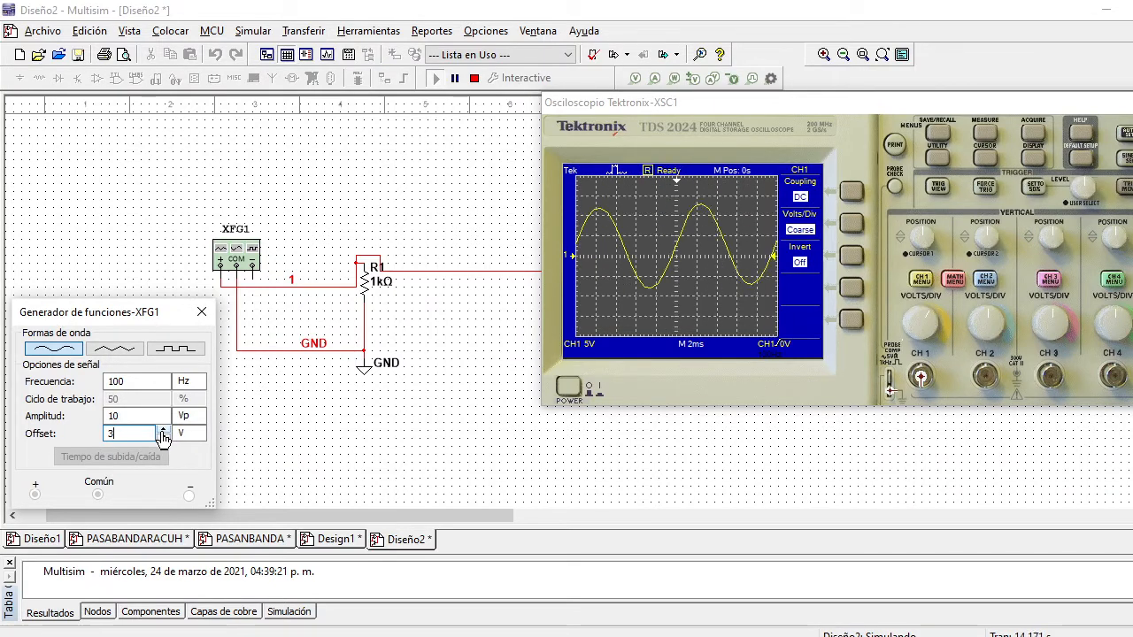
pyautogui.click(163, 431)
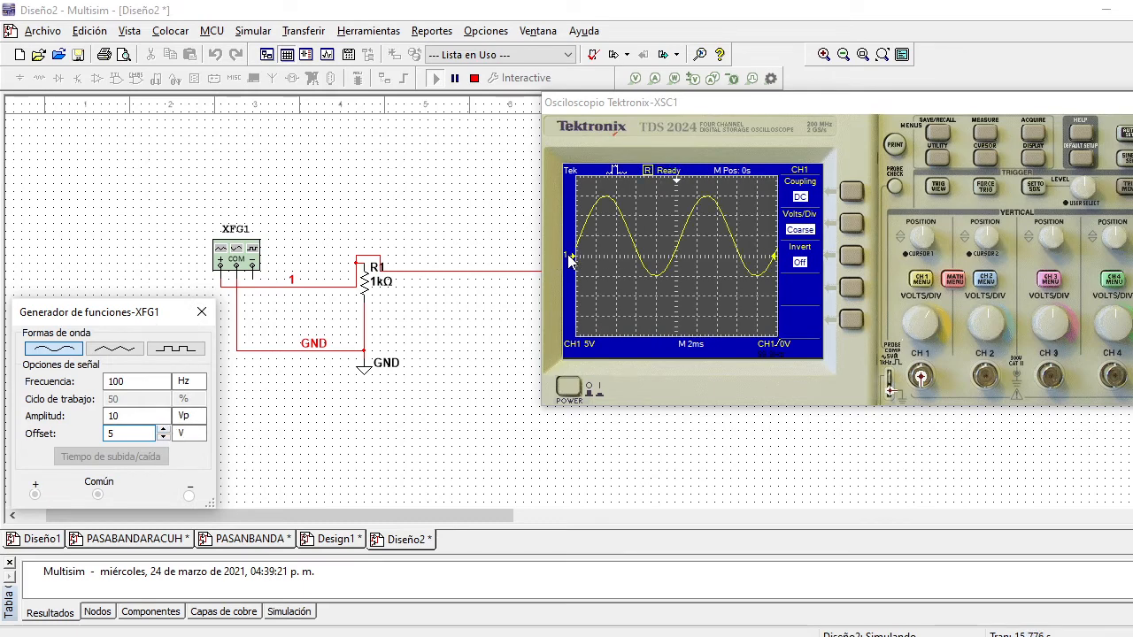
pyautogui.click(164, 430)
pyautogui.click(165, 430)
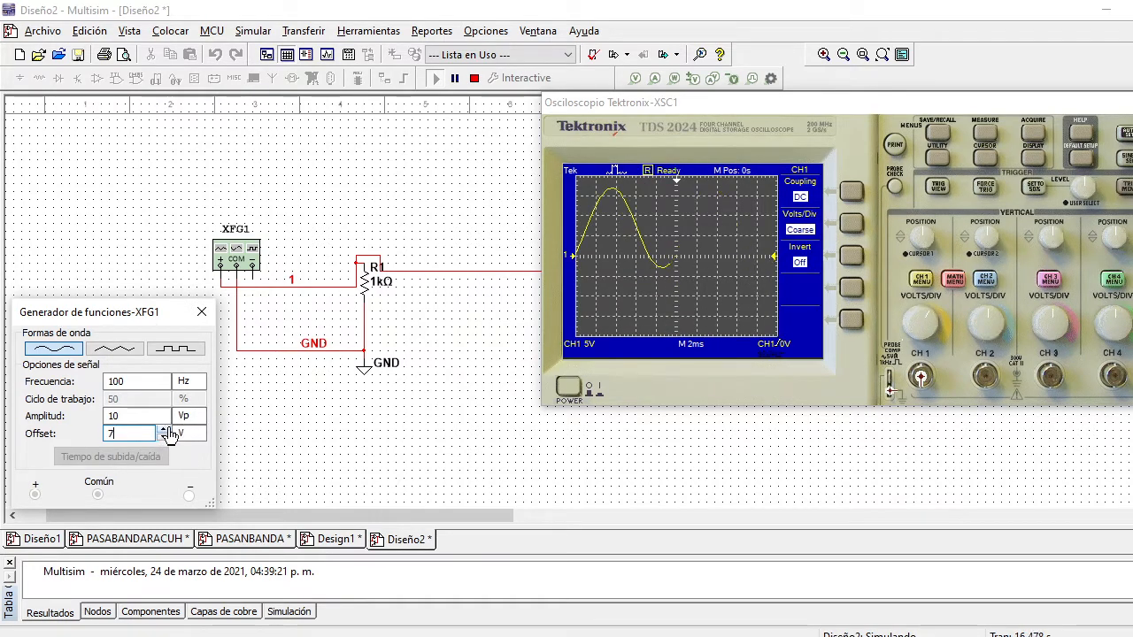
pyautogui.click(164, 429)
pyautogui.click(164, 429)
pyautogui.click(164, 430)
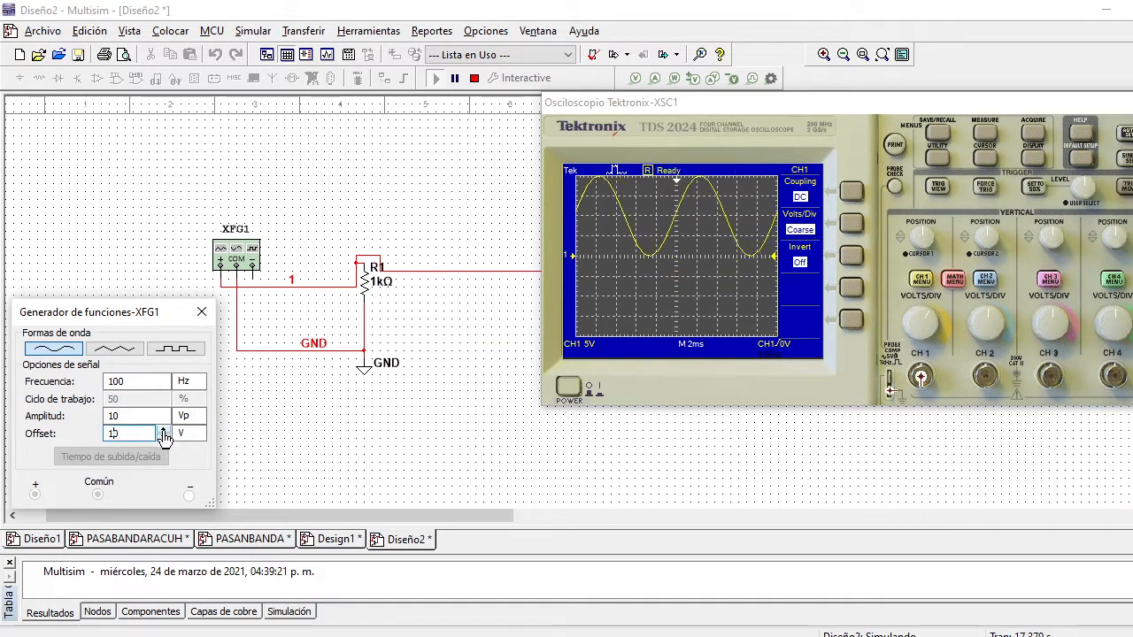
pyautogui.click(164, 430)
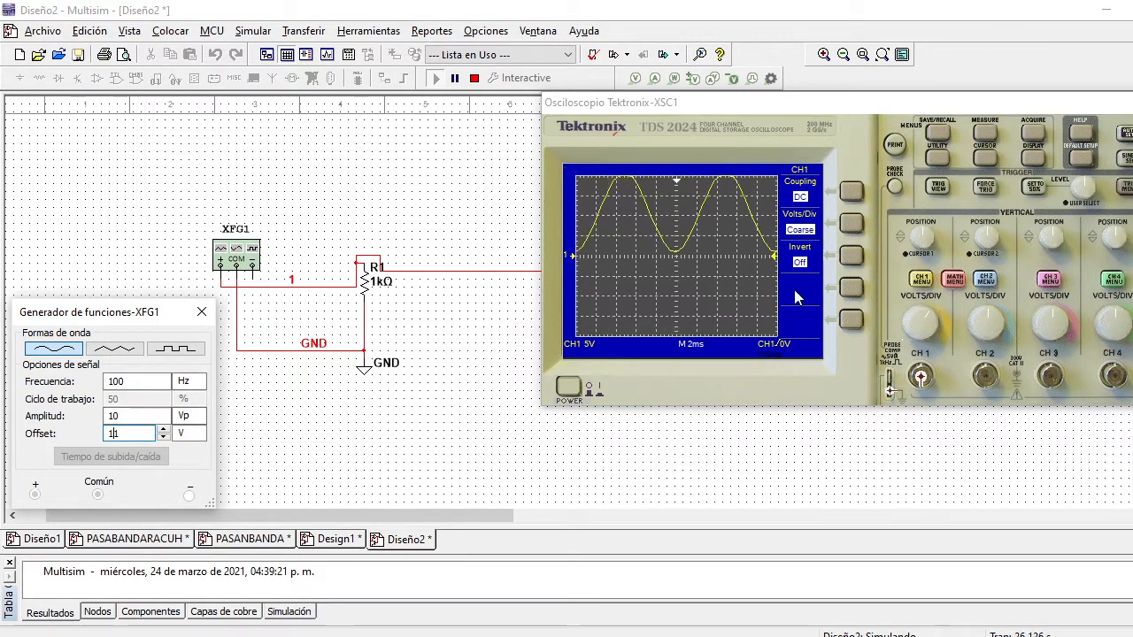
# - Adjust the oscilloscope's trigger level to 6.3 V so it falls within the offset waveform
pyautogui.click(933, 328)
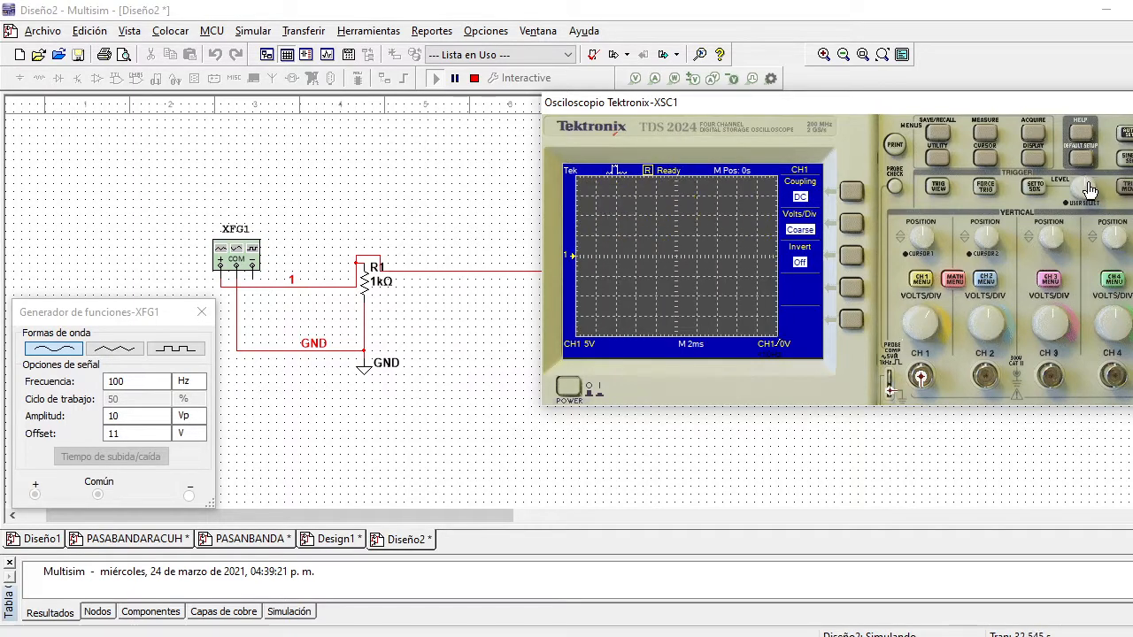
pyautogui.scroll(-9, 1076, 189)
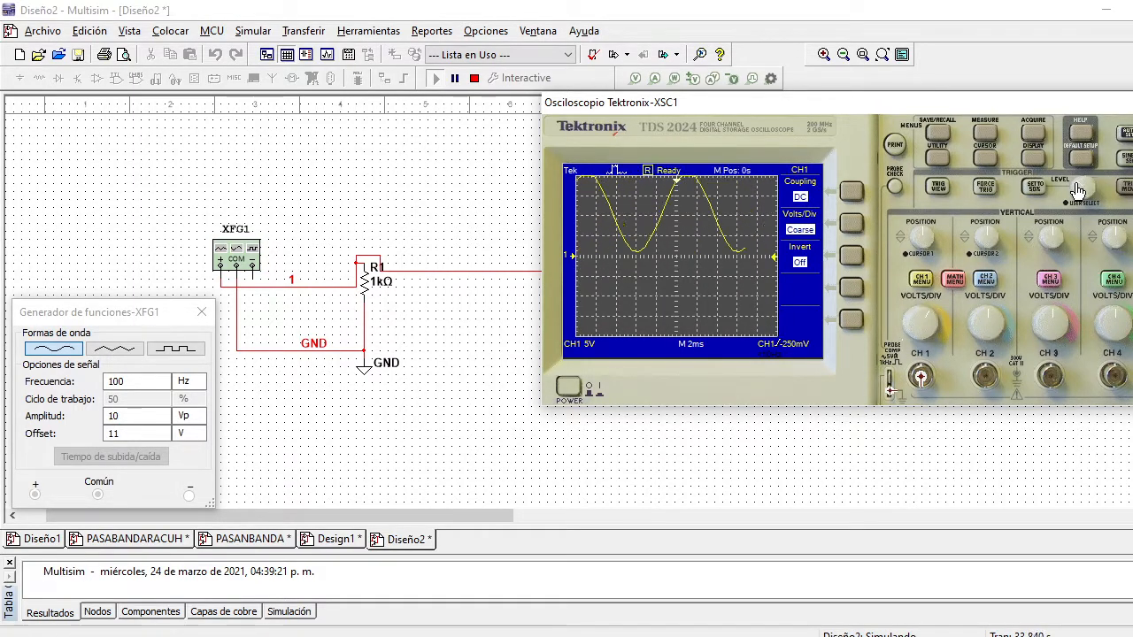
pyautogui.scroll(10, 1080, 189)
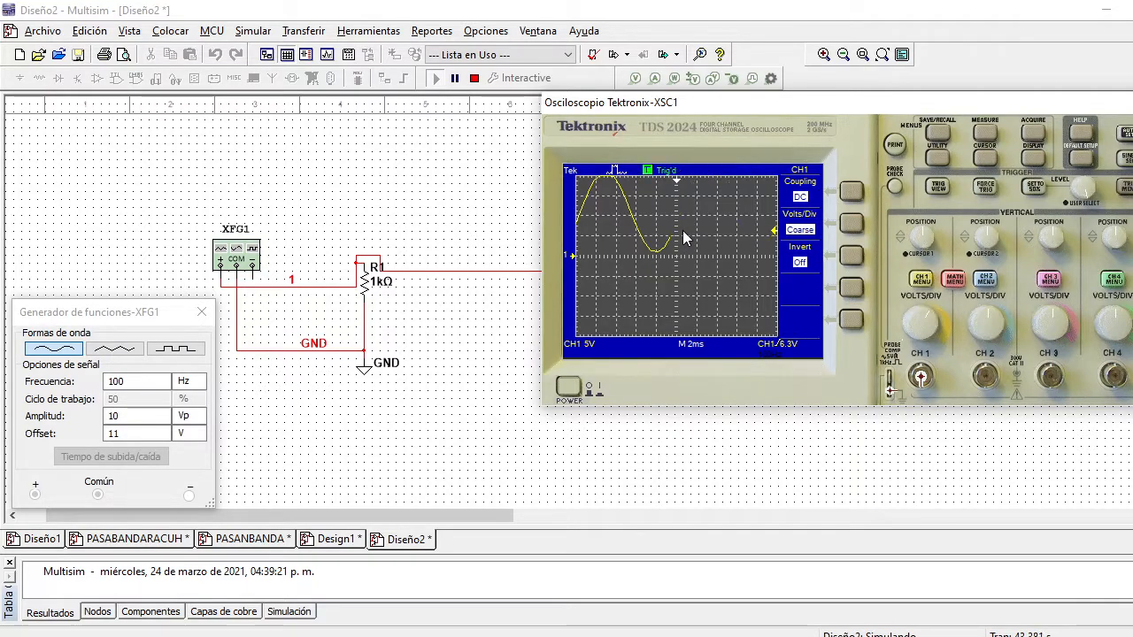
# - Lower the function generator's offset in 1 V increments to 2 V
pyautogui.click(131, 435)
pyautogui.click(164, 438)
pyautogui.click(163, 438)
pyautogui.click(164, 438)
pyautogui.click(164, 438)
pyautogui.click(164, 438)
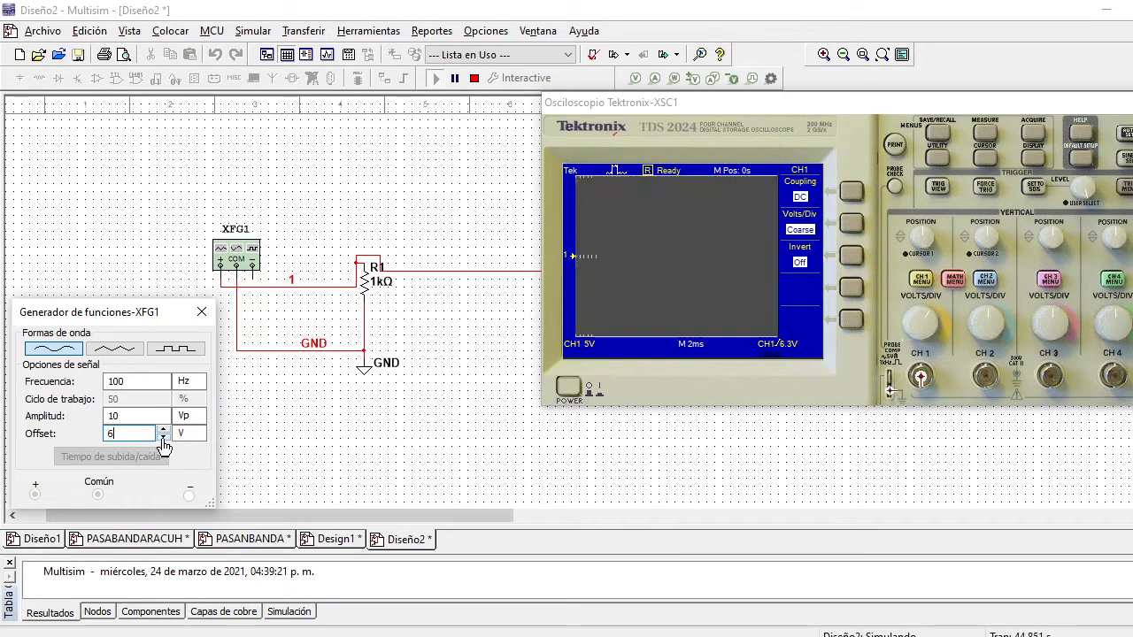
pyautogui.click(164, 438)
pyautogui.click(164, 438)
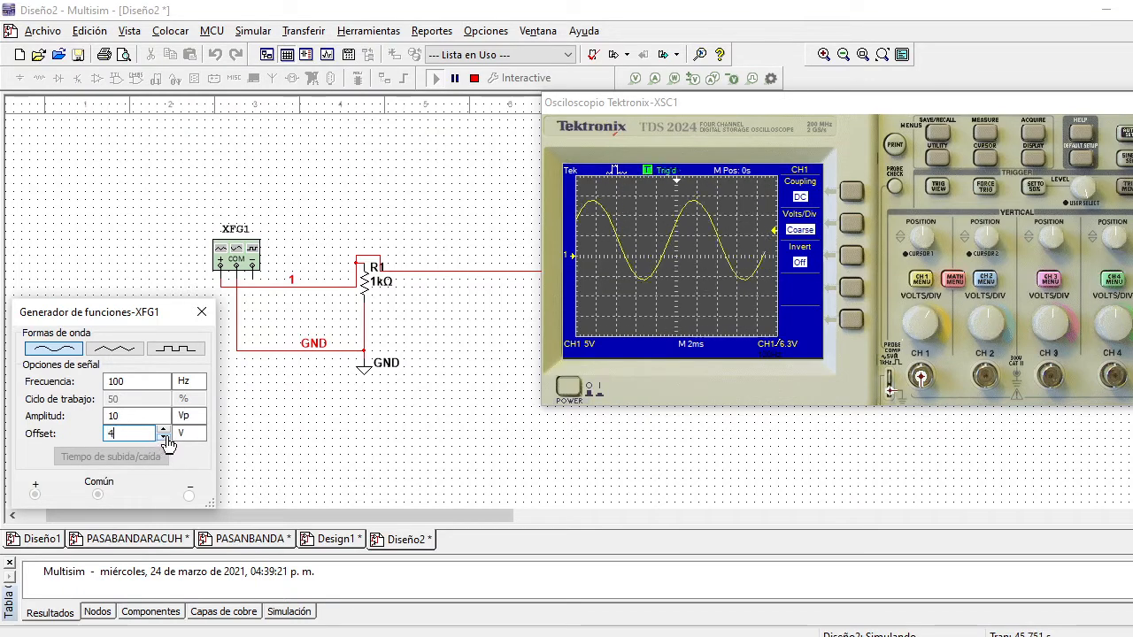
pyautogui.click(164, 438)
pyautogui.click(164, 438)
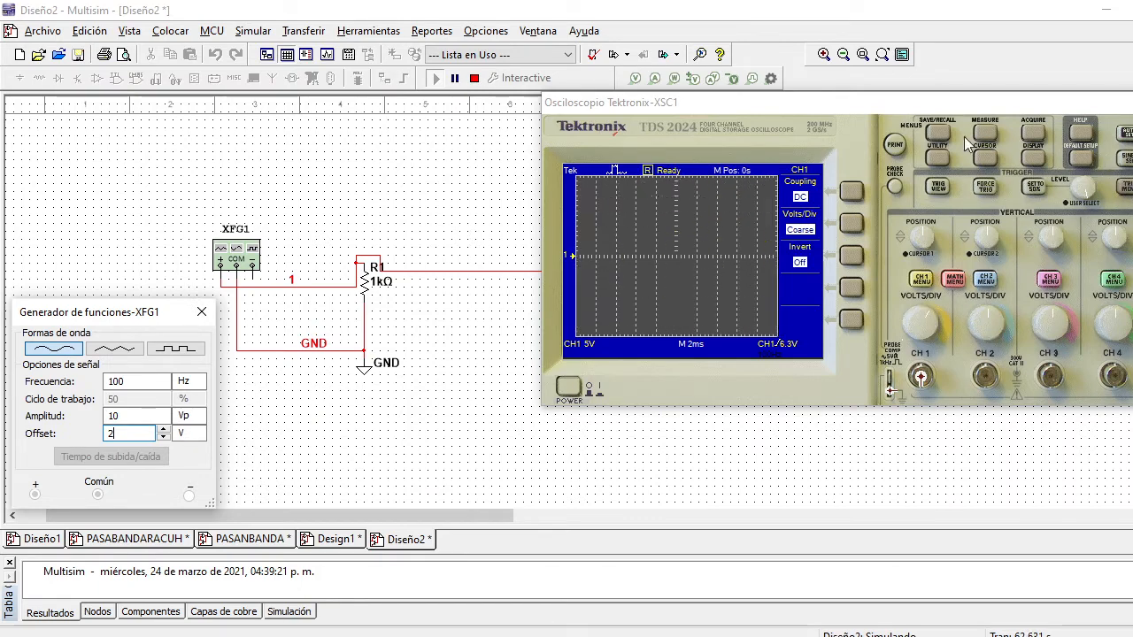
# - Enable voltage cursors on channel 1 and place cursor 1 at the waveform's trough, about -7.95 V
pyautogui.click(983, 164)
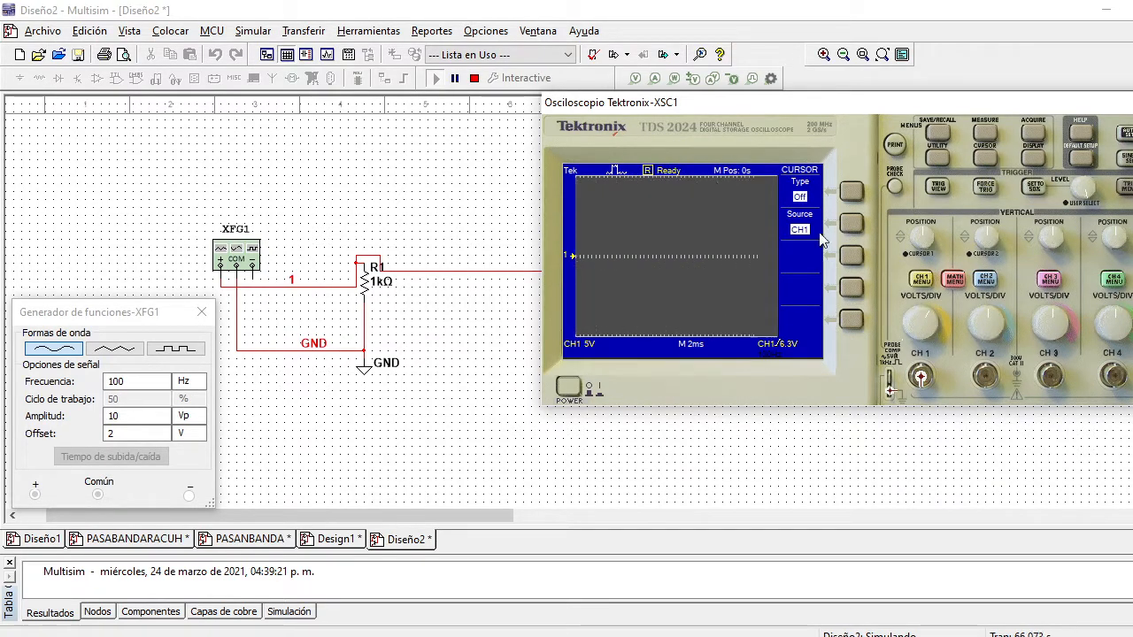
pyautogui.click(851, 193)
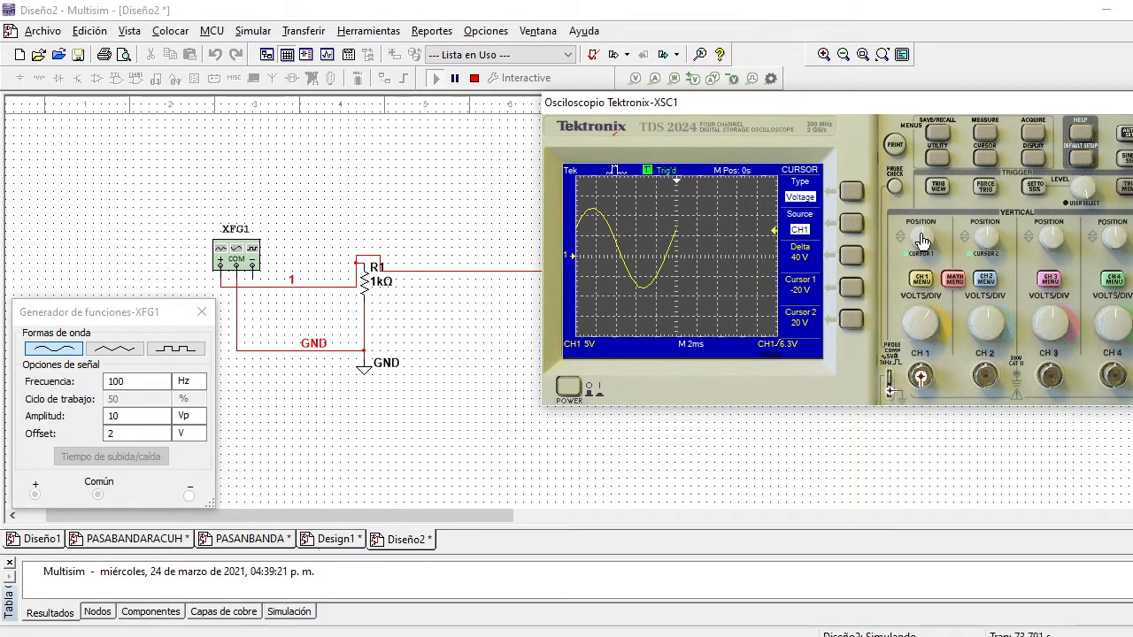
pyautogui.moveTo(921, 248)
pyautogui.mouseDown()
pyautogui.moveTo(926, 239)
pyautogui.moveTo(927, 266)
pyautogui.mouseUp()
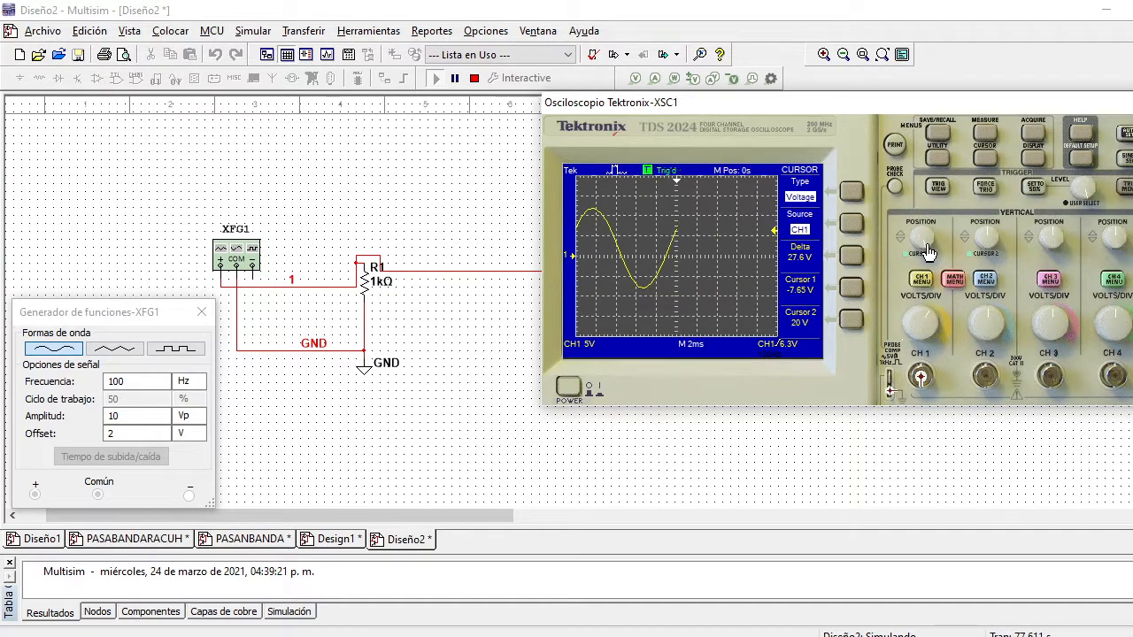
pyautogui.scroll(-1, 928, 253)
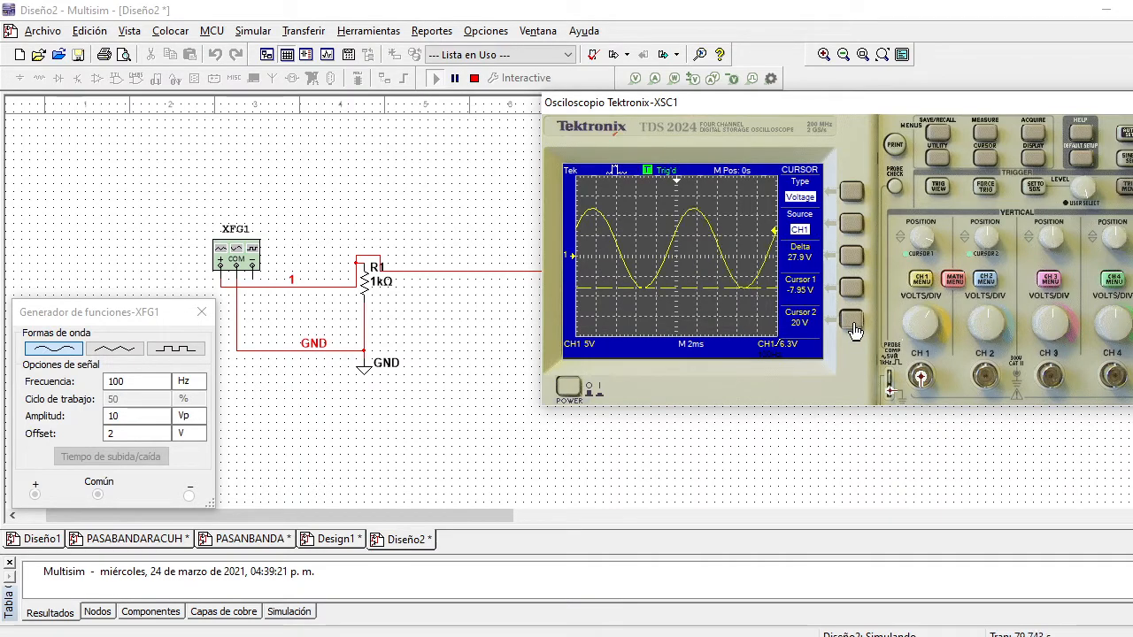
# - Place cursor 2 at the waveform's peak, about 12.0 V, and pause the simulation
pyautogui.click(986, 244)
pyautogui.click(980, 257)
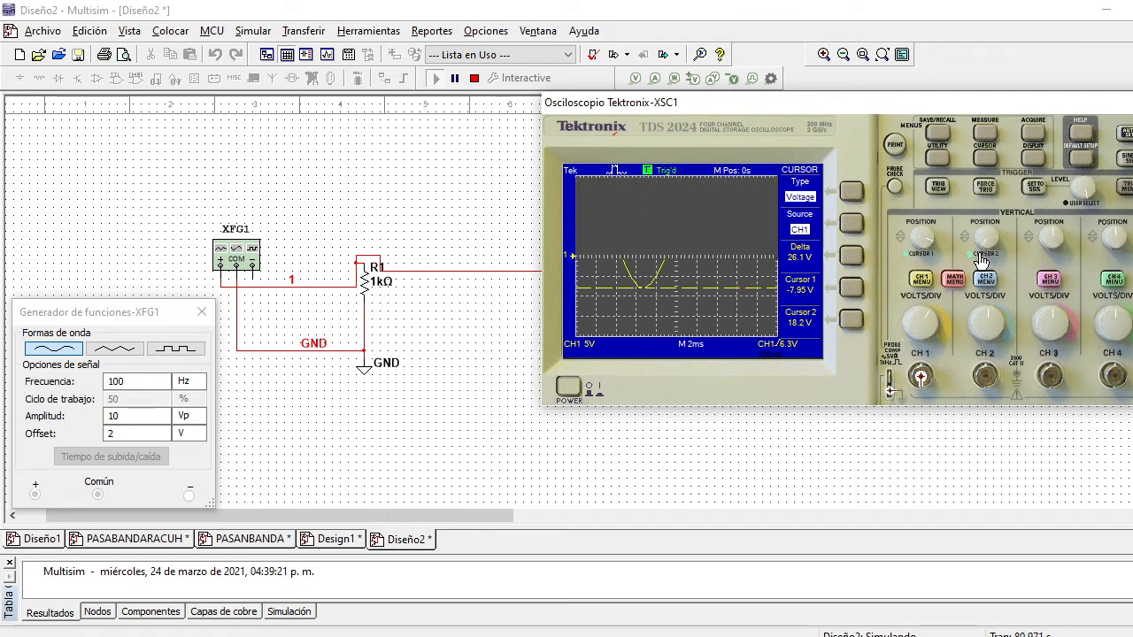
pyautogui.click(993, 252)
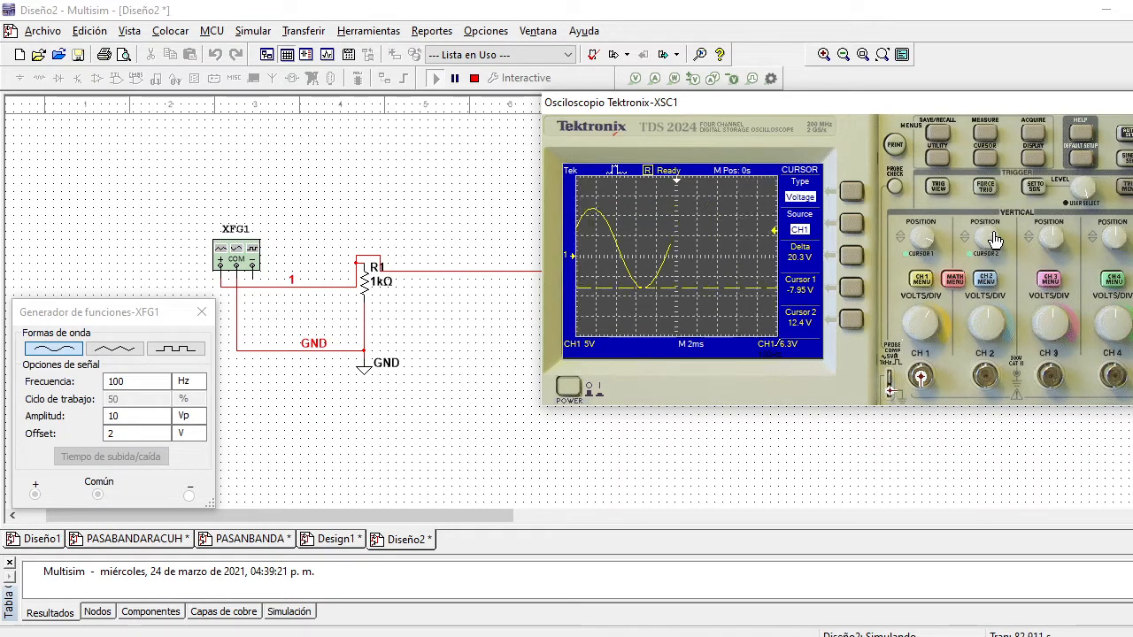
pyautogui.click(995, 239)
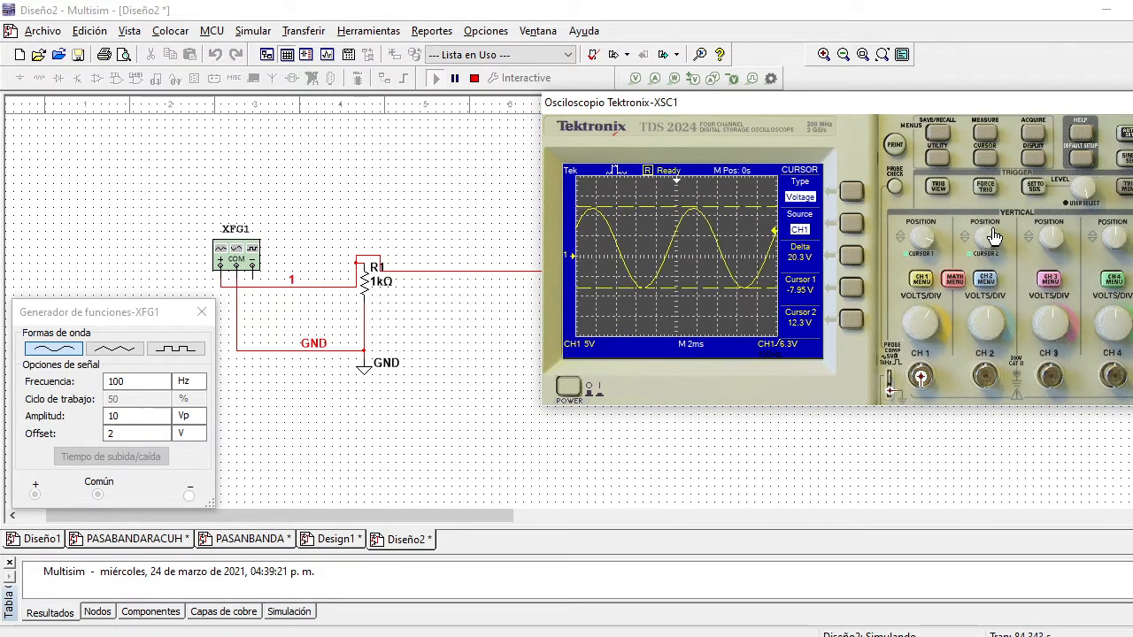
pyautogui.click(990, 236)
pyautogui.click(989, 237)
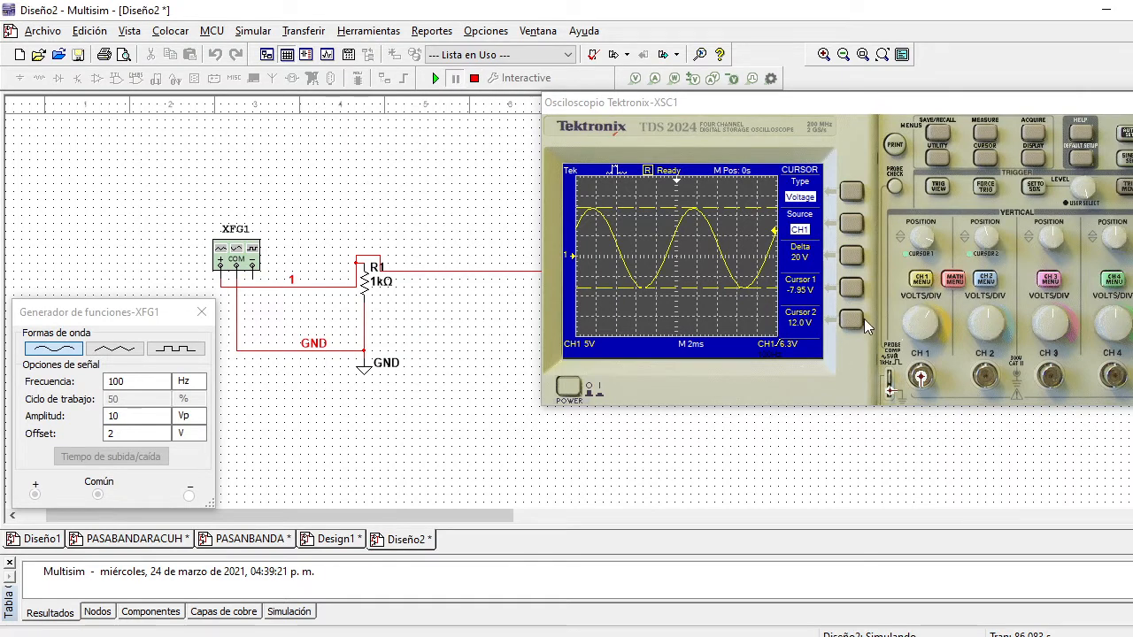
# - Resume the simulation and set the oscilloscope's channel 1 coupling to AC
pyautogui.click(436, 78)
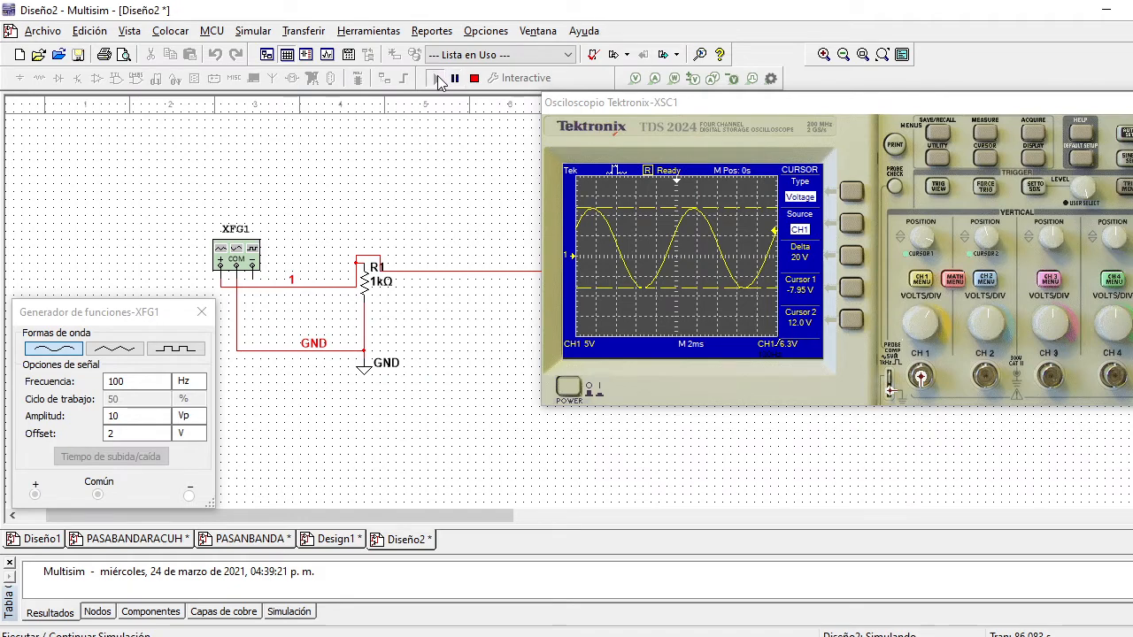
pyautogui.click(921, 281)
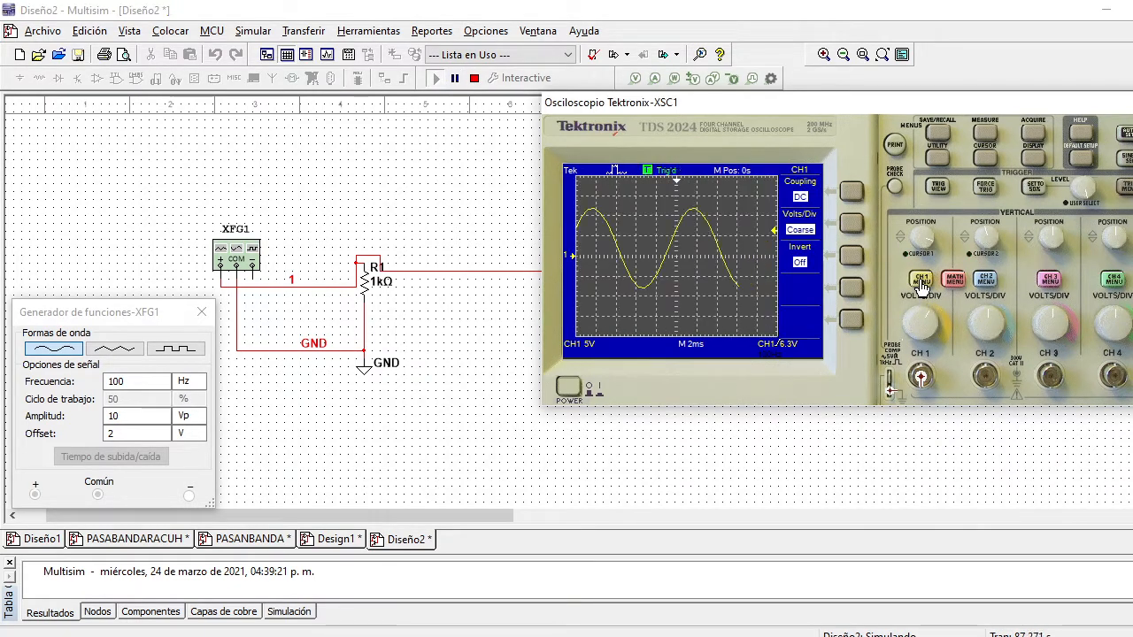
pyautogui.click(847, 194)
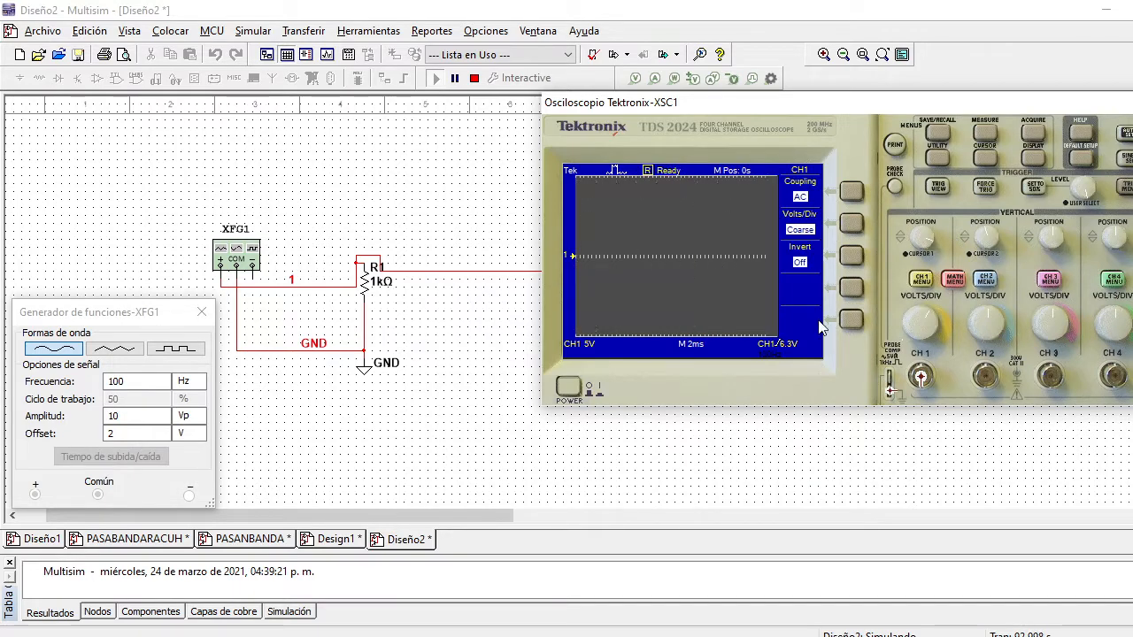
# - Raise the function generator's offset to 7 V with channel 1 in AC coupling
pyautogui.click(164, 433)
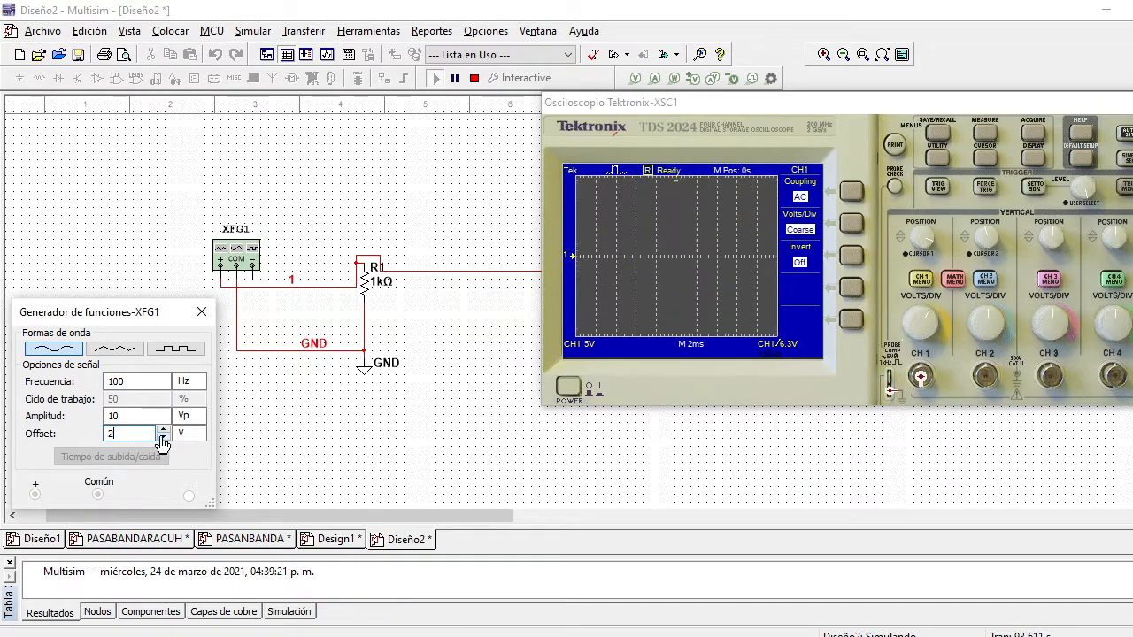
pyautogui.click(165, 430)
pyautogui.click(164, 430)
pyautogui.click(165, 430)
pyautogui.click(165, 430)
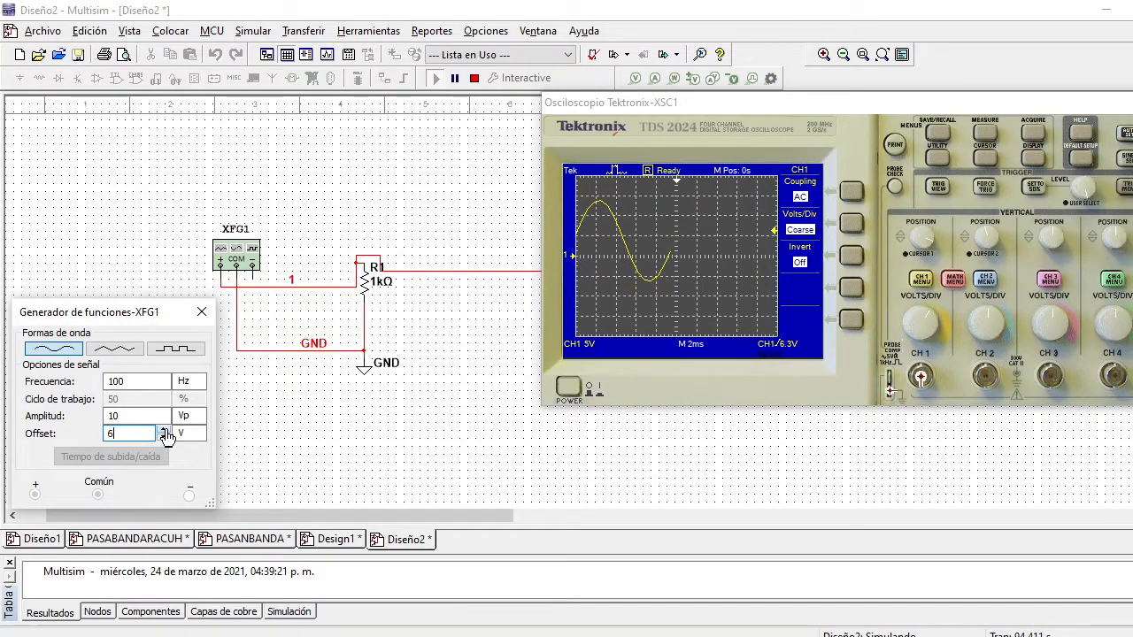
pyautogui.click(165, 430)
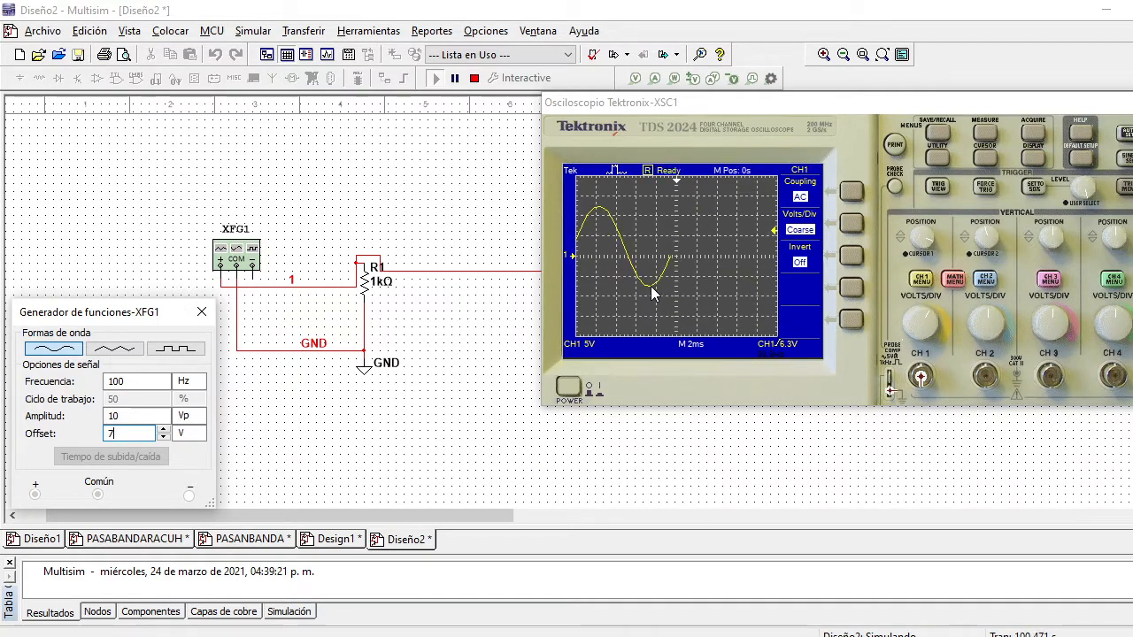
# - Set channel 1 coupling to DC and restart the simulation
pyautogui.click(855, 195)
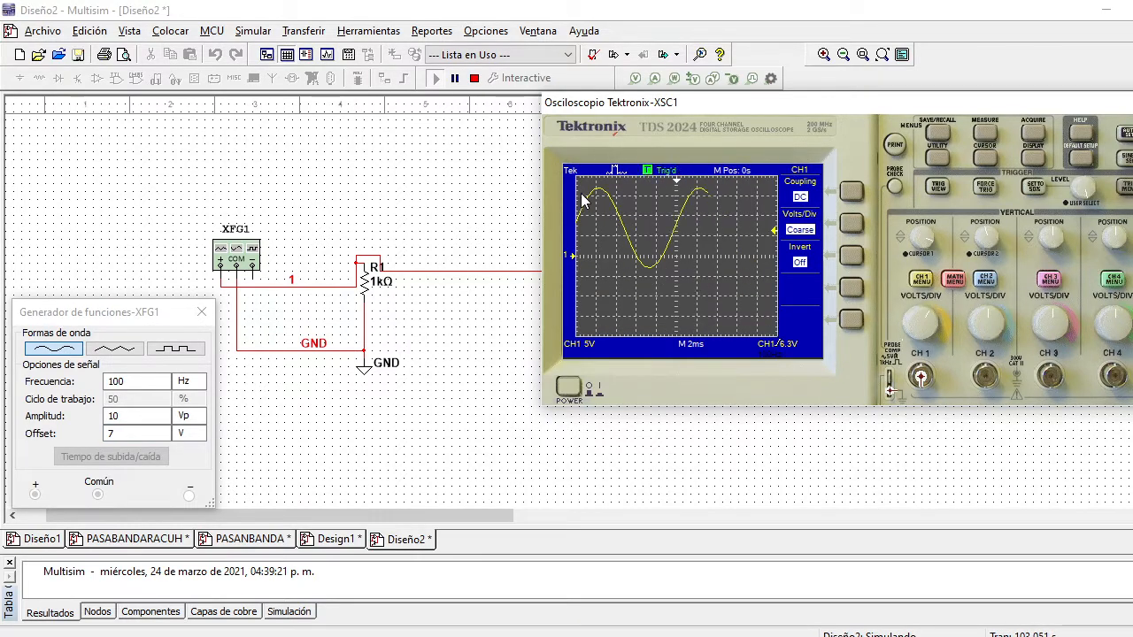
pyautogui.click(476, 81)
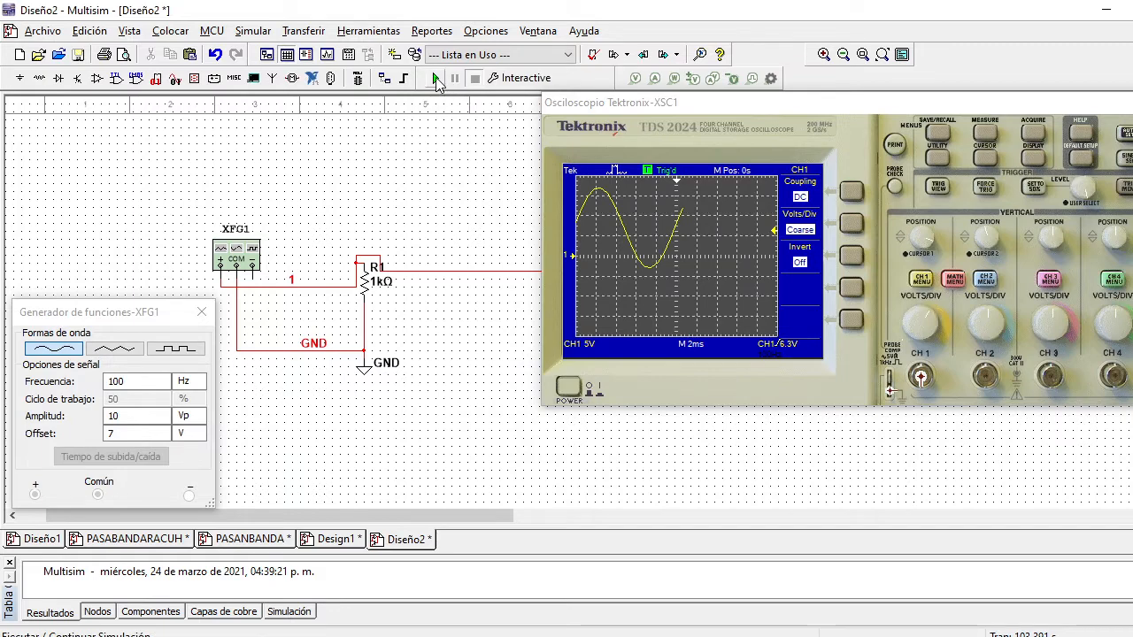
pyautogui.click(435, 78)
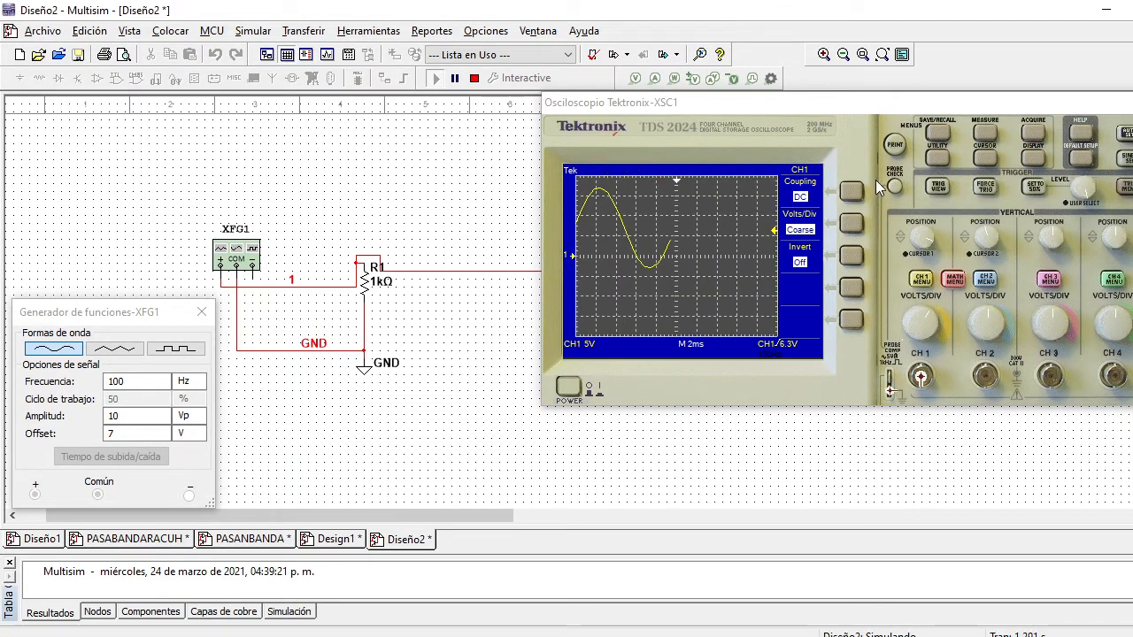
# - Compare the channel 1 waveform under AC coupling and return the coupling to DC
pyautogui.click(852, 195)
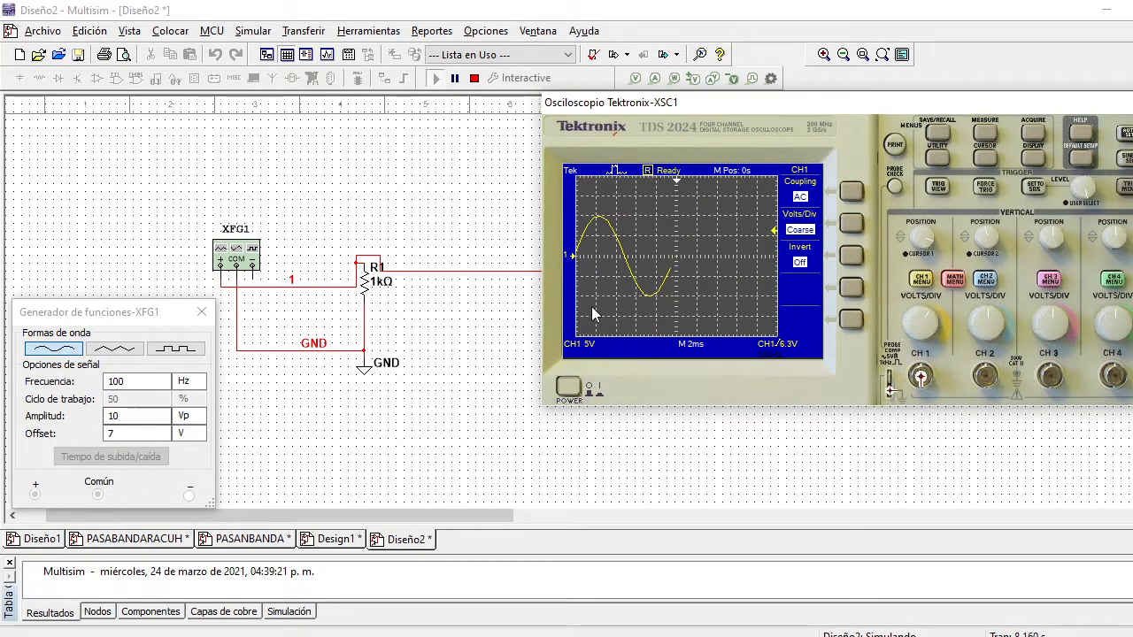
pyautogui.click(850, 195)
pyautogui.click(850, 194)
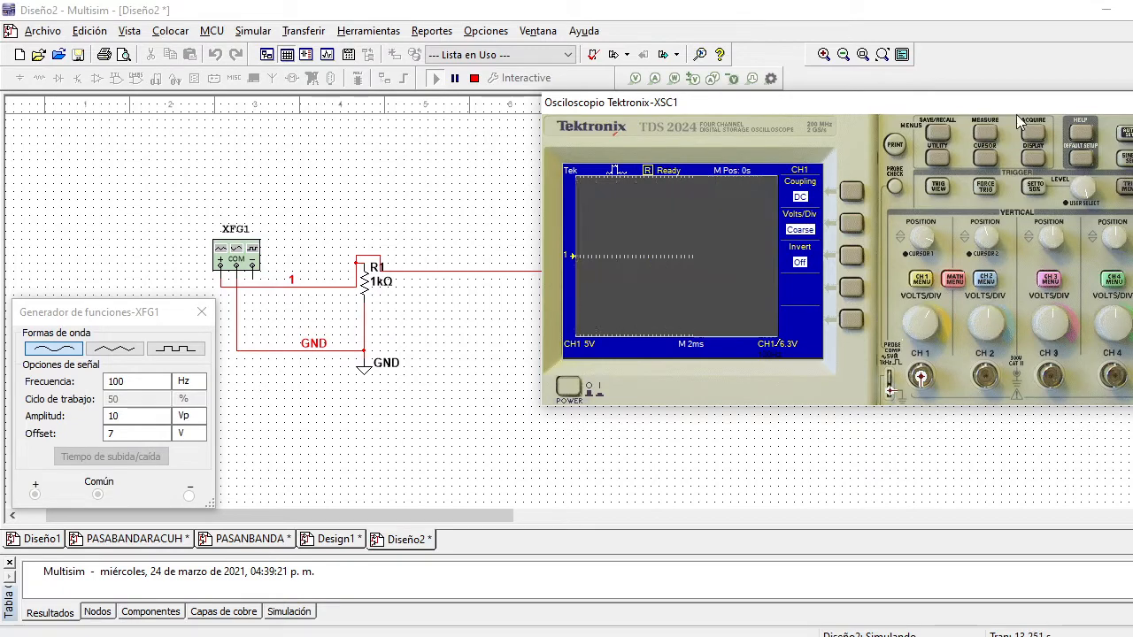
# - Read channel 1's frequency, mean, peak-to-peak and cycle RMS values with measurement 1 under DC coupling
pyautogui.click(987, 134)
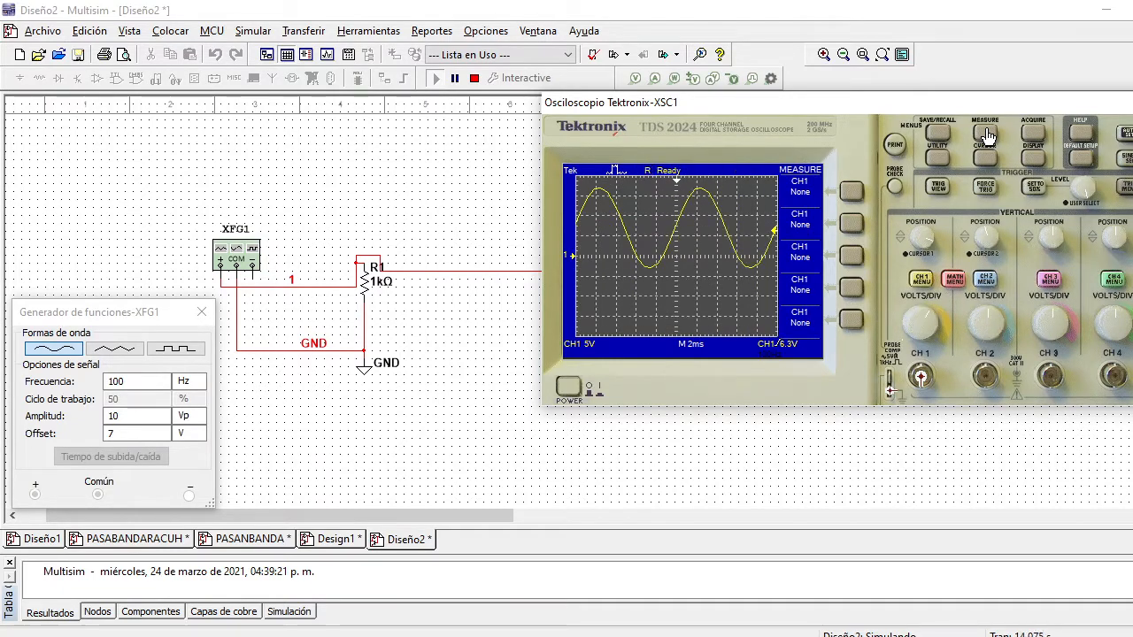
pyautogui.click(847, 196)
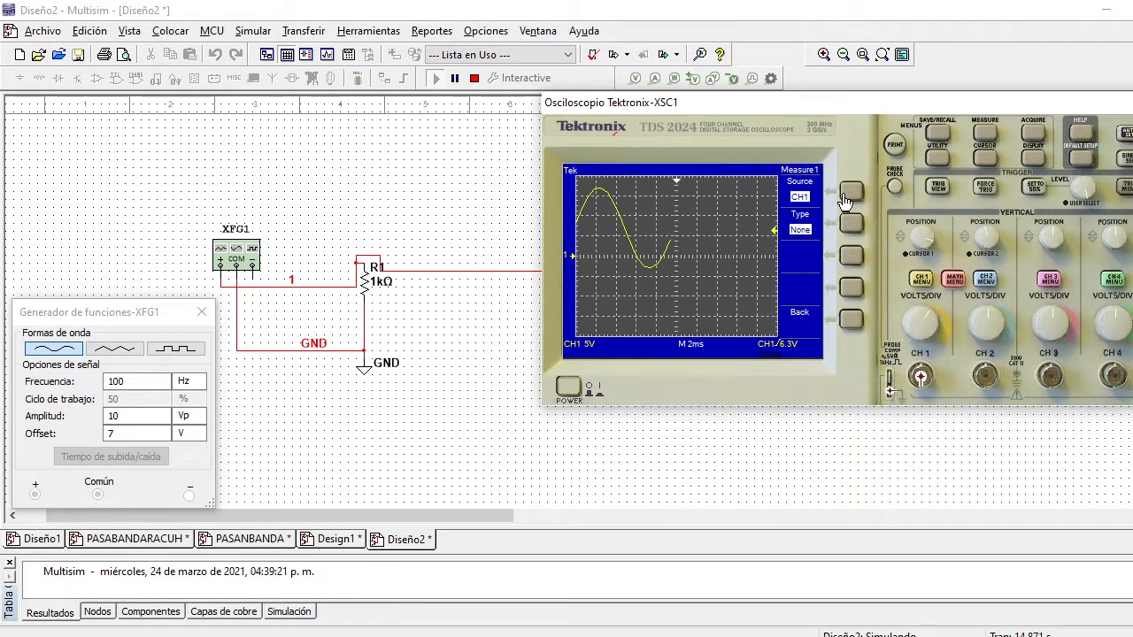
pyautogui.click(851, 229)
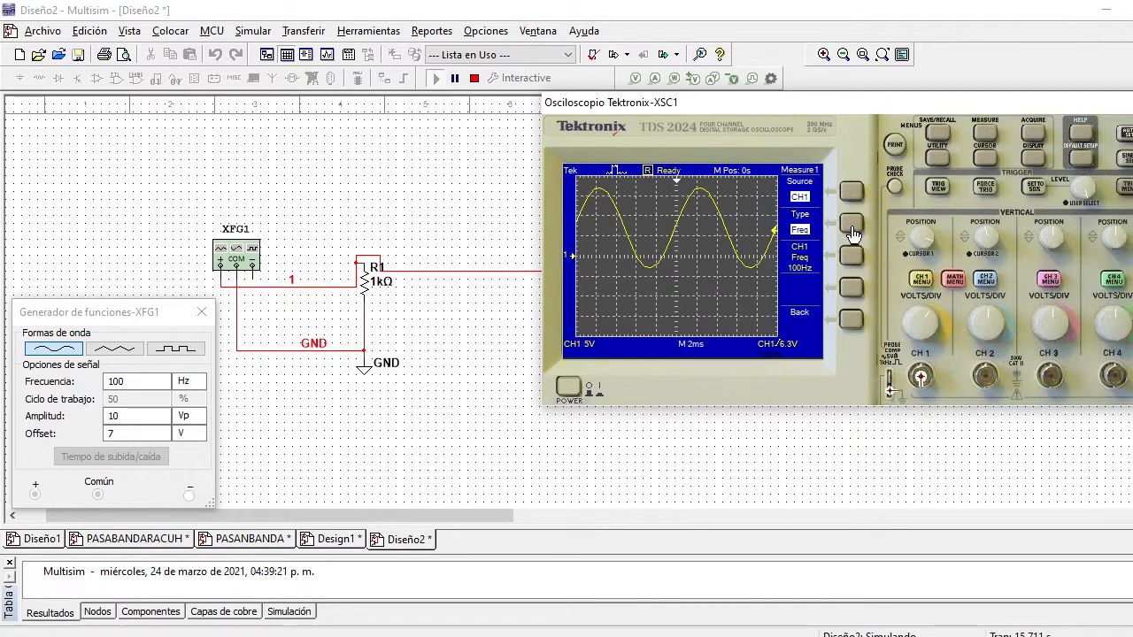
pyautogui.click(851, 228)
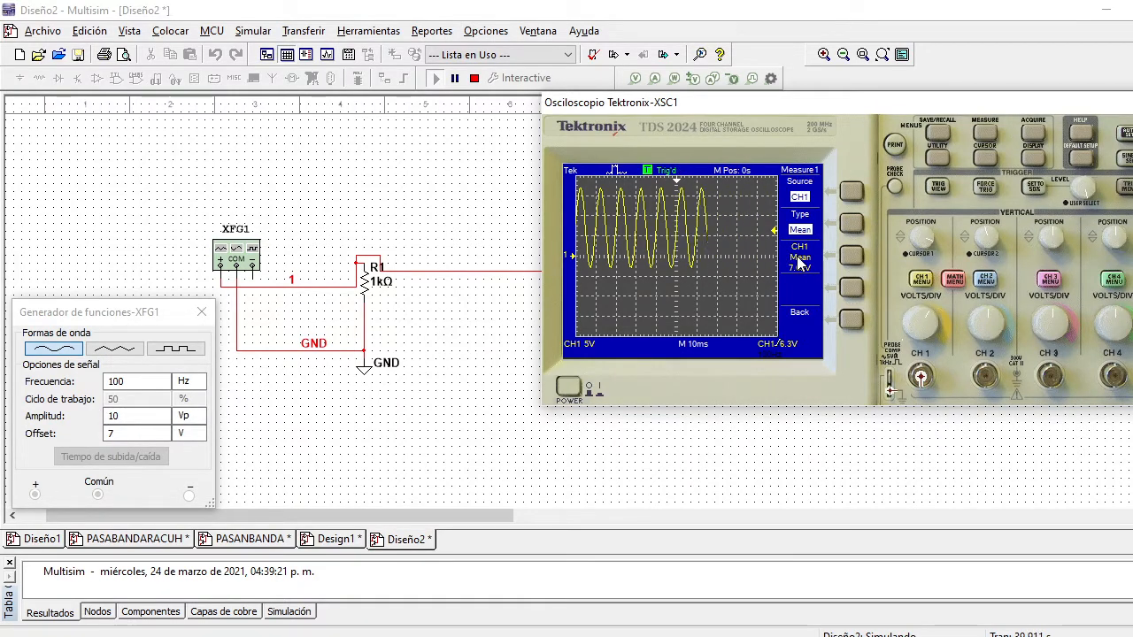
pyautogui.click(851, 223)
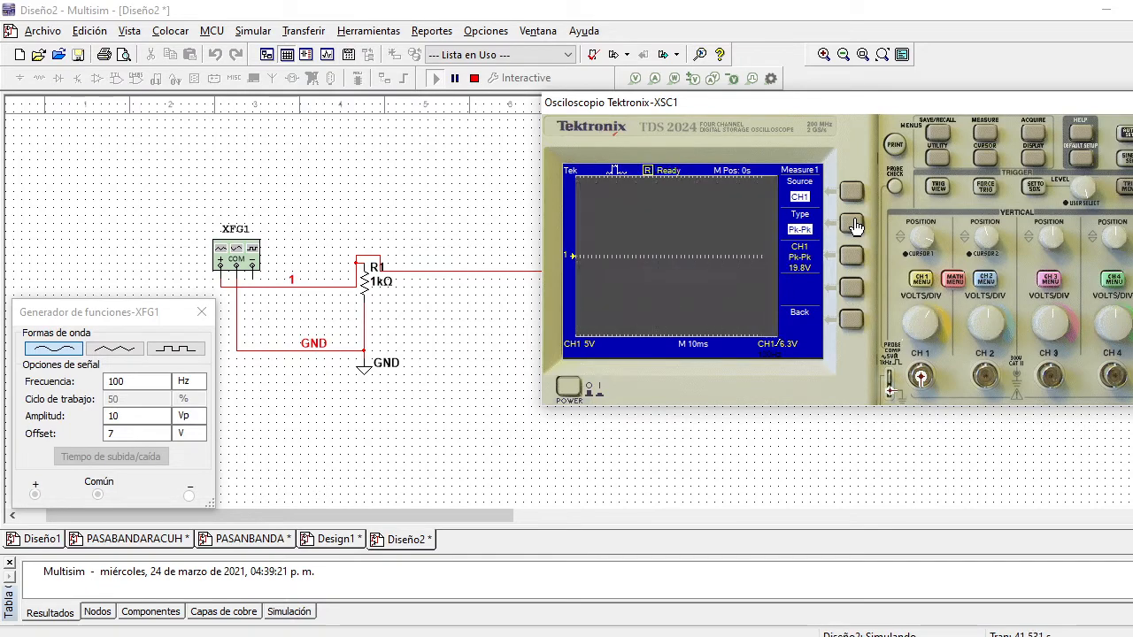
pyautogui.click(852, 223)
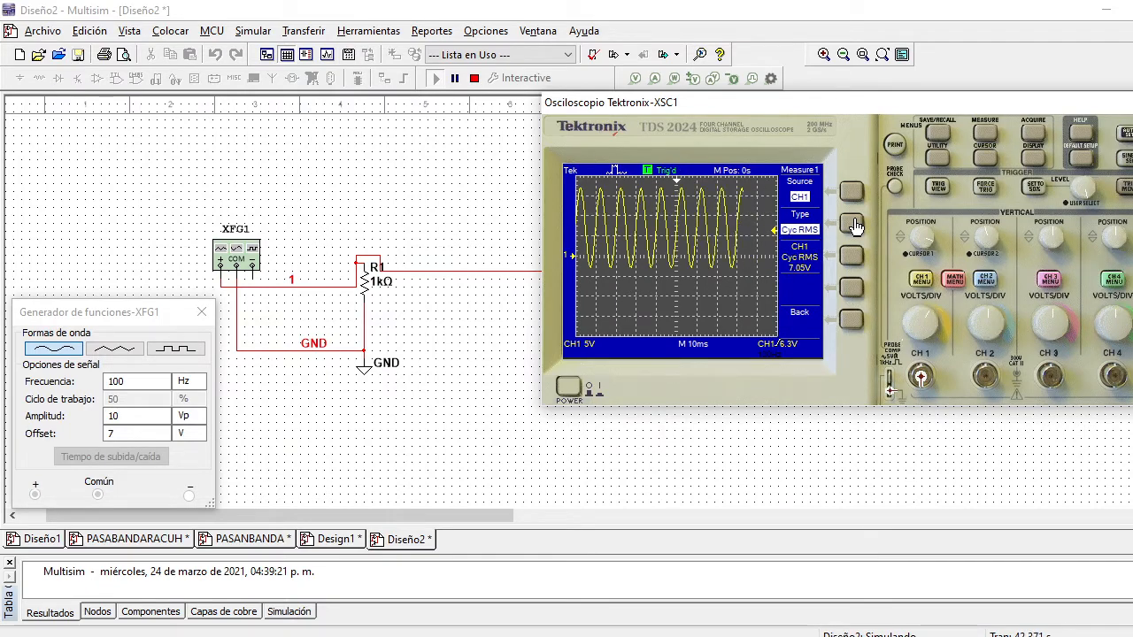
# - Restart the simulation and set the oscilloscope's channel 1 coupling to AC
pyautogui.click(476, 78)
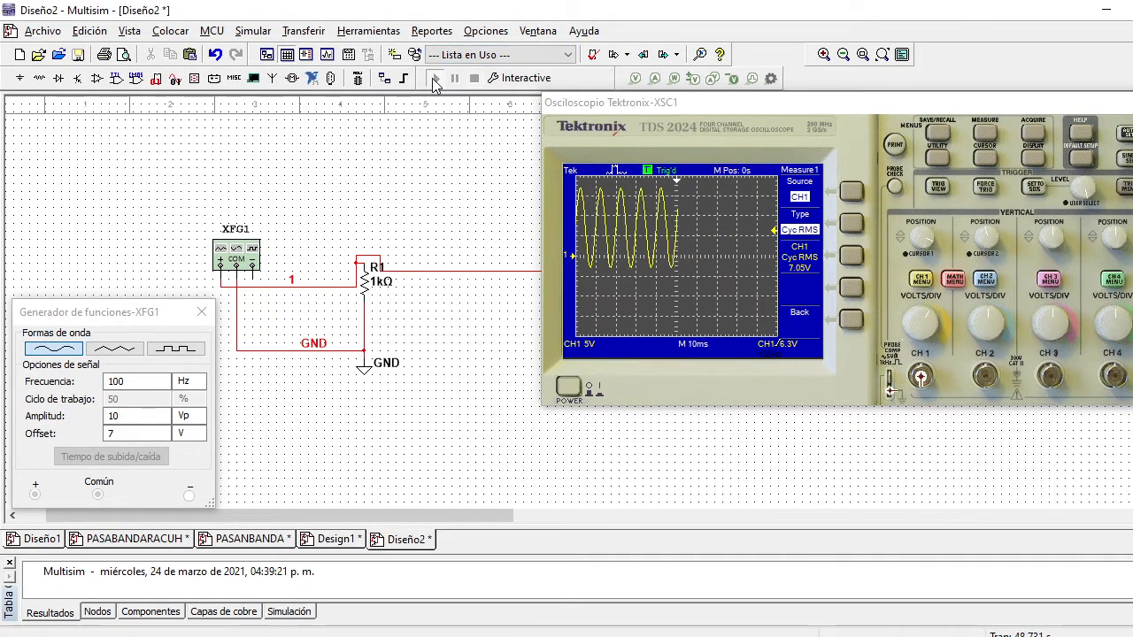
pyautogui.click(434, 79)
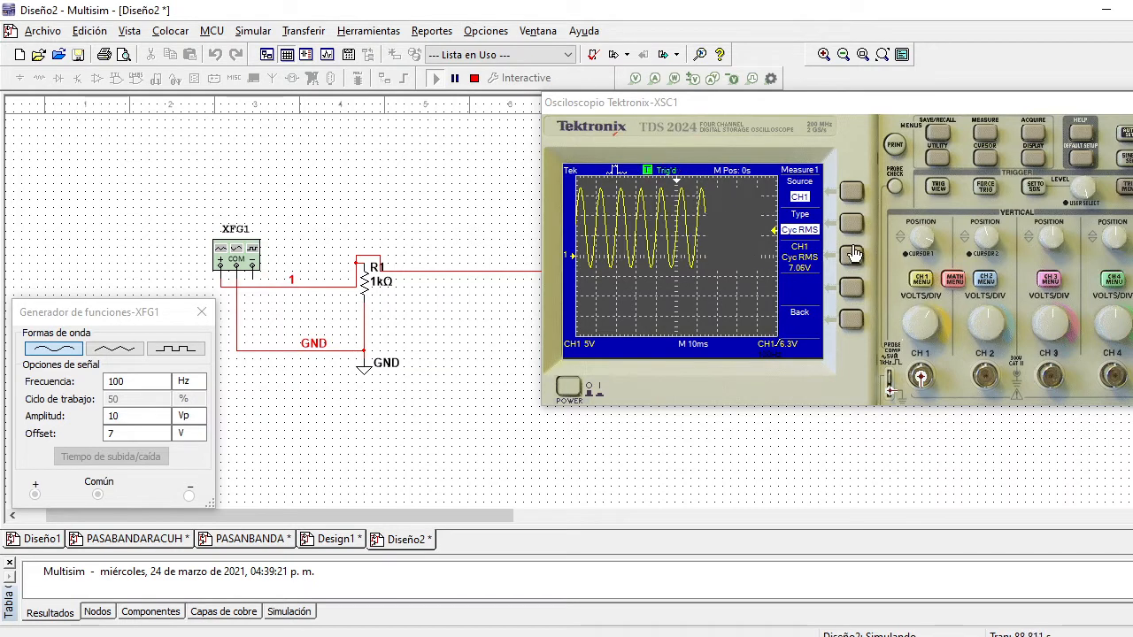
pyautogui.click(920, 280)
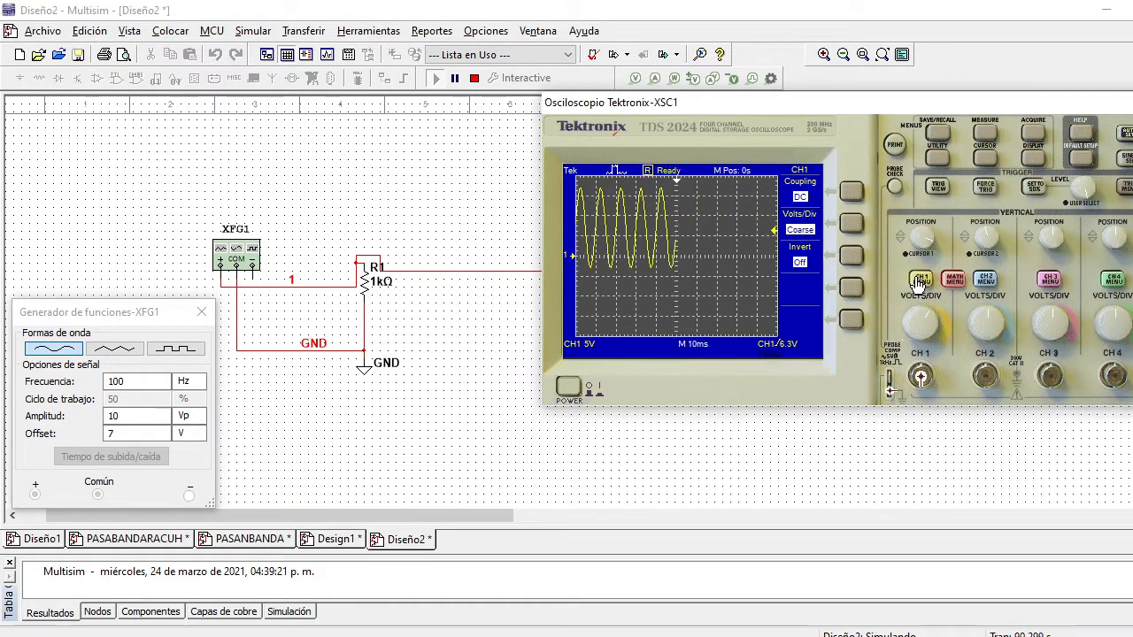
pyautogui.click(851, 193)
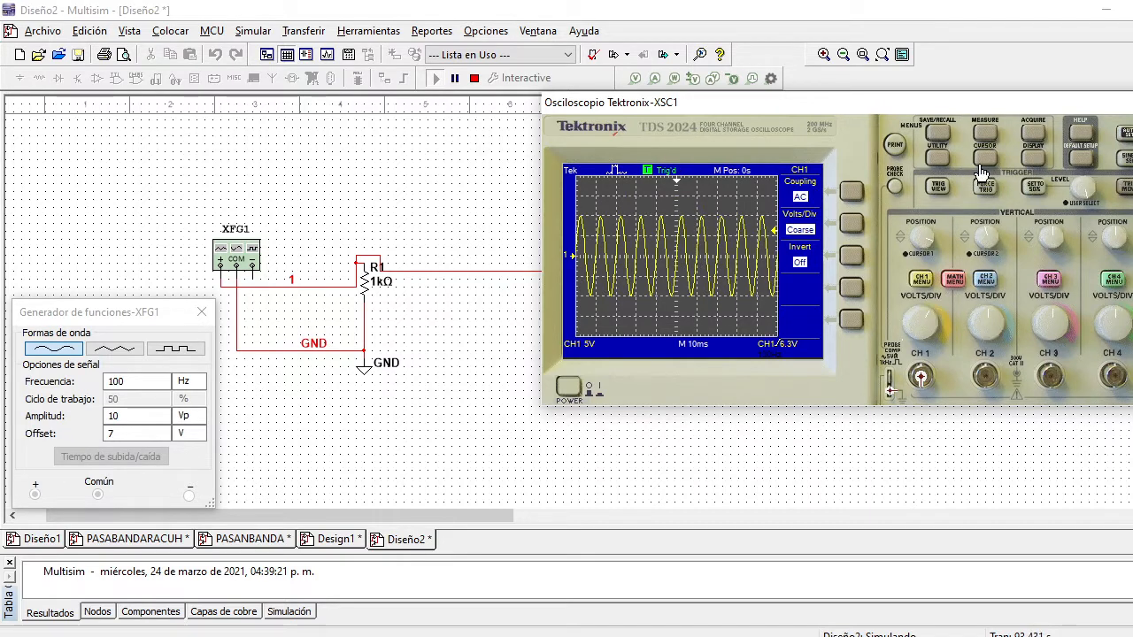
# - Cycle measurement 1 through its types to read channel 1's frequency and peak-to-peak values under AC coupling
pyautogui.click(985, 137)
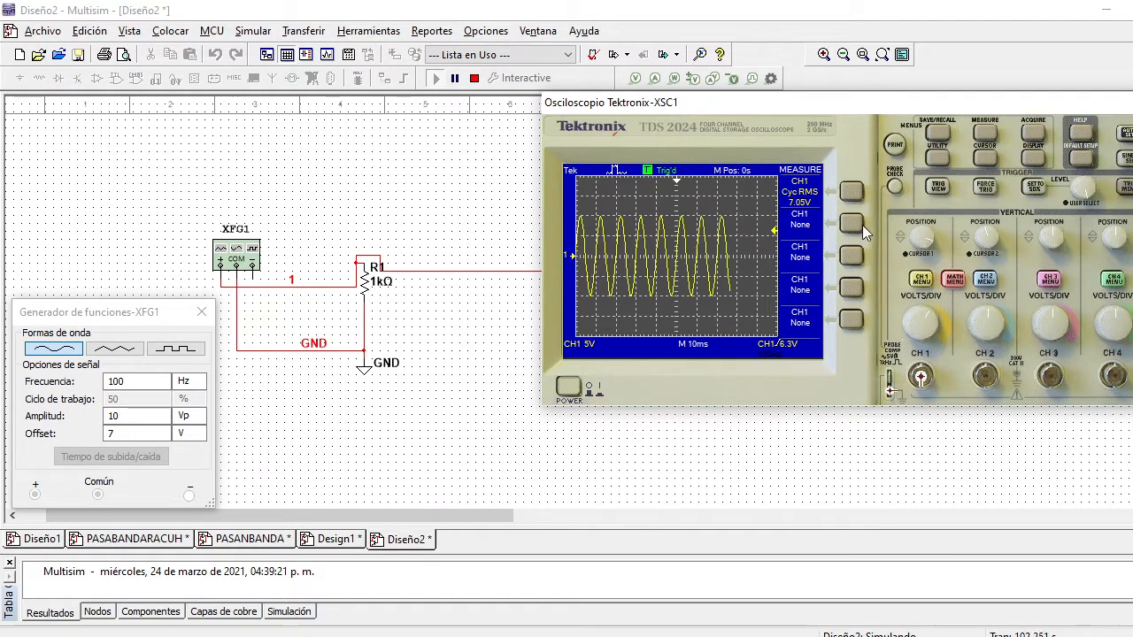
pyautogui.click(852, 193)
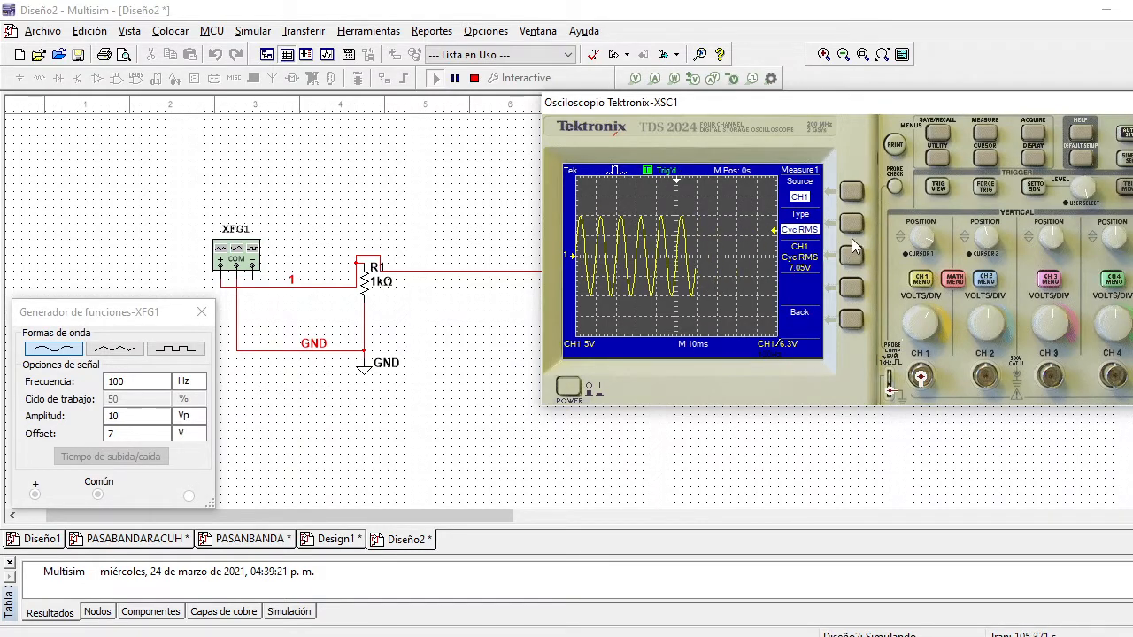
pyautogui.click(851, 229)
pyautogui.click(851, 229)
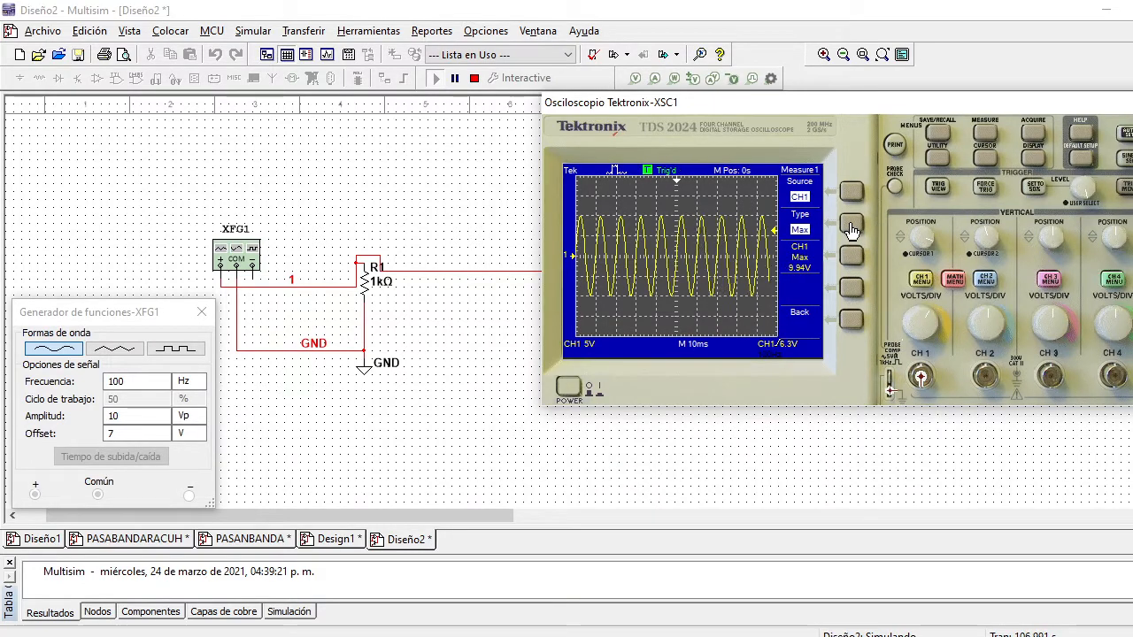
pyautogui.click(851, 229)
pyautogui.click(852, 229)
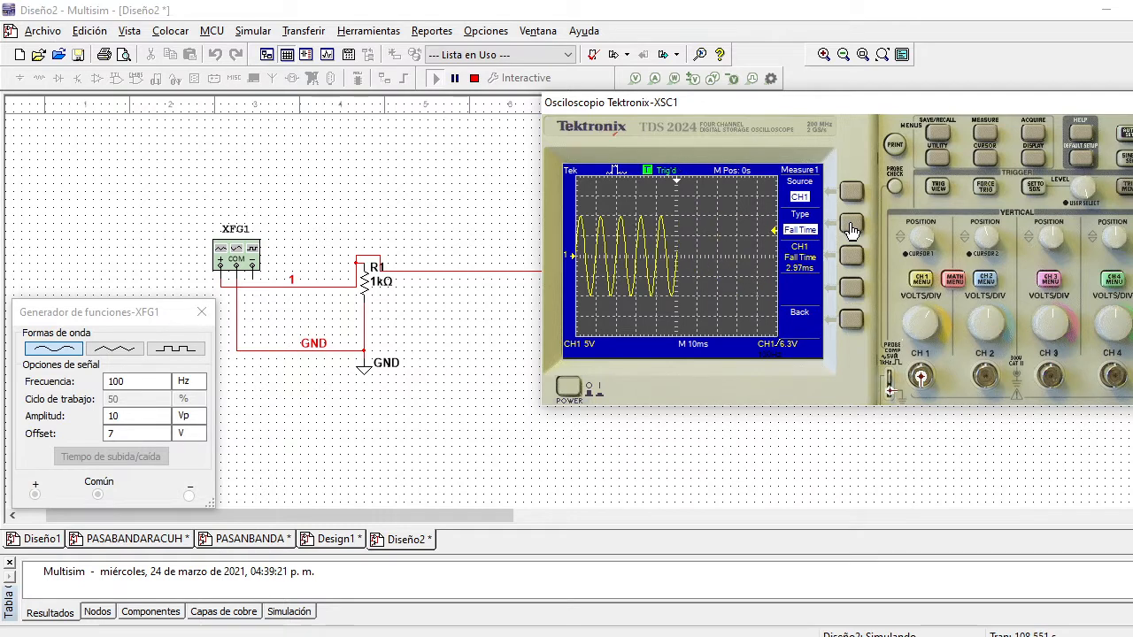
pyautogui.click(850, 229)
pyautogui.click(850, 229)
pyautogui.click(850, 229)
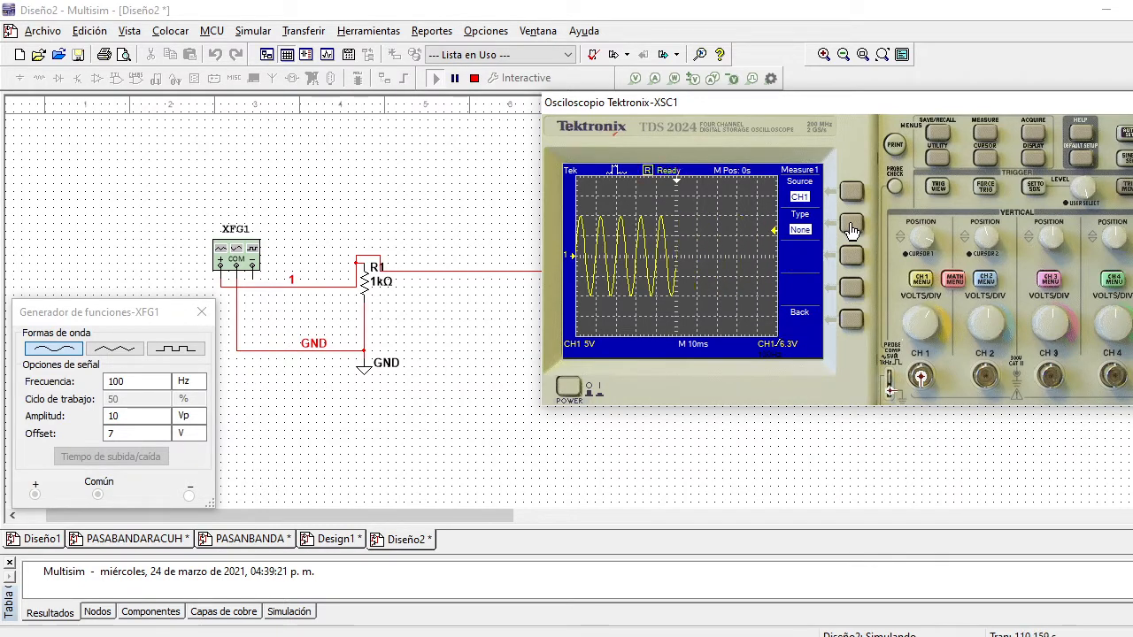
pyautogui.click(851, 229)
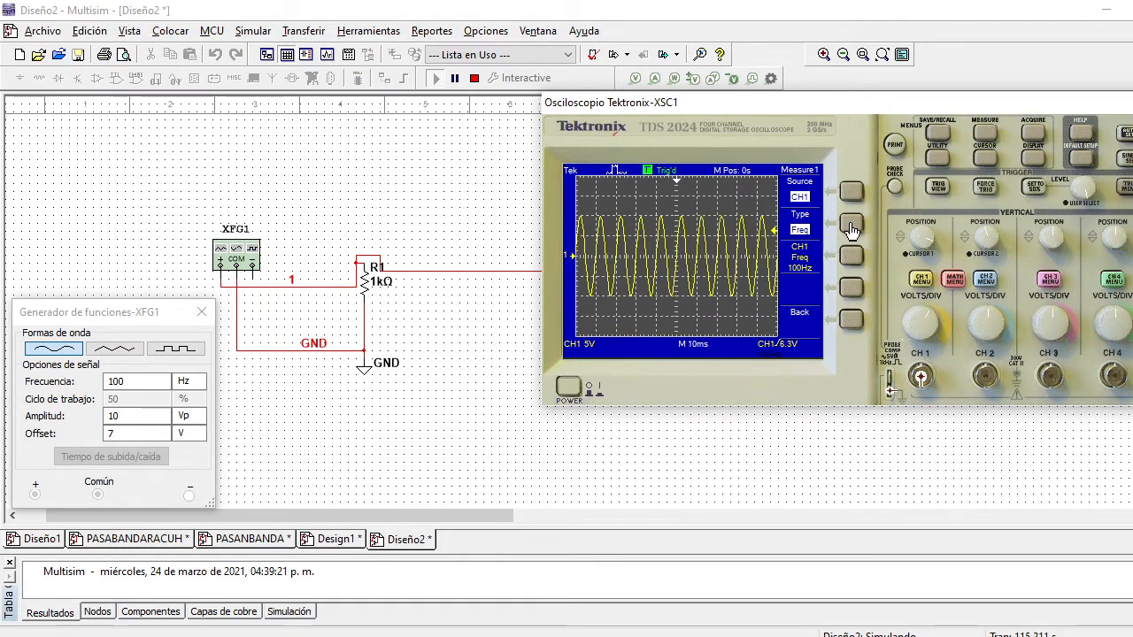
pyautogui.click(850, 228)
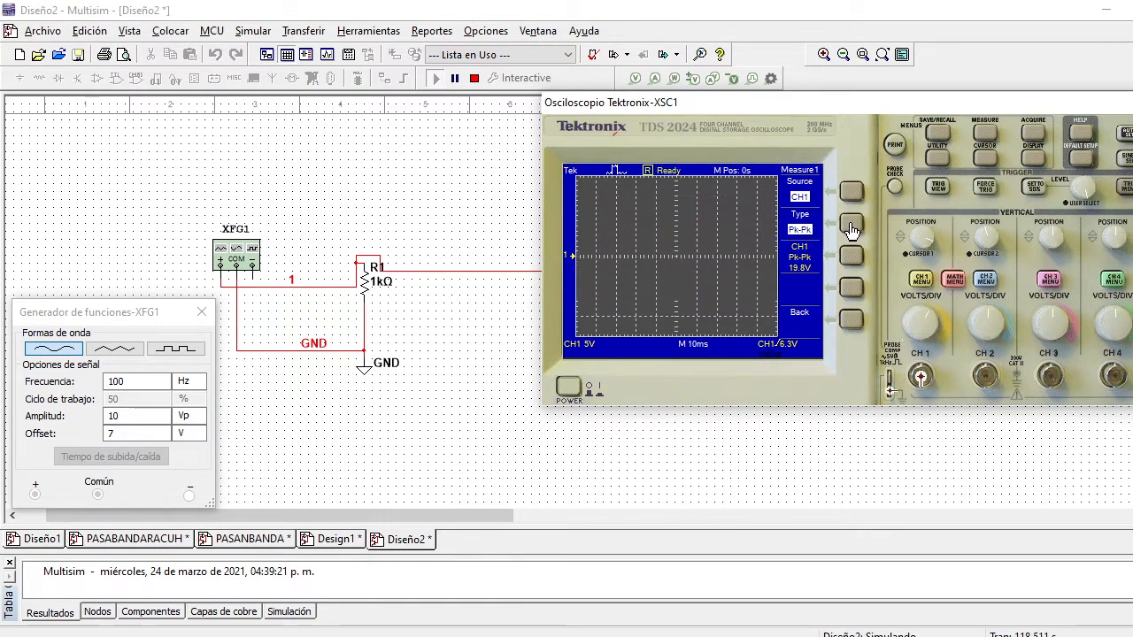
pyautogui.click(850, 228)
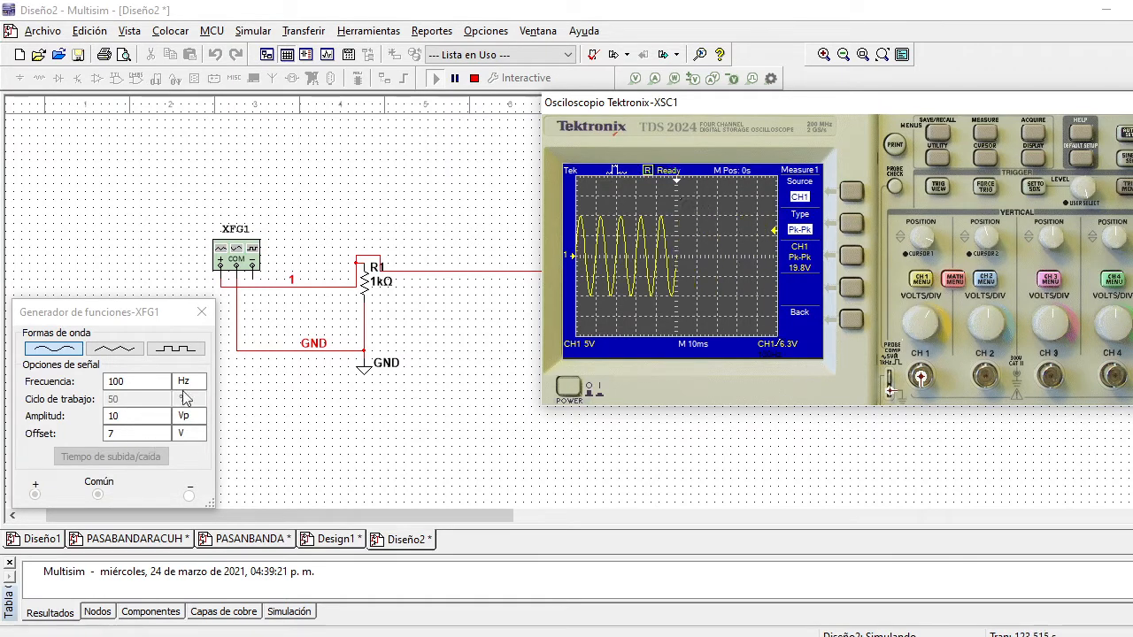
# - Check the coupling setting of oscilloscope channel 1
pyautogui.click(921, 282)
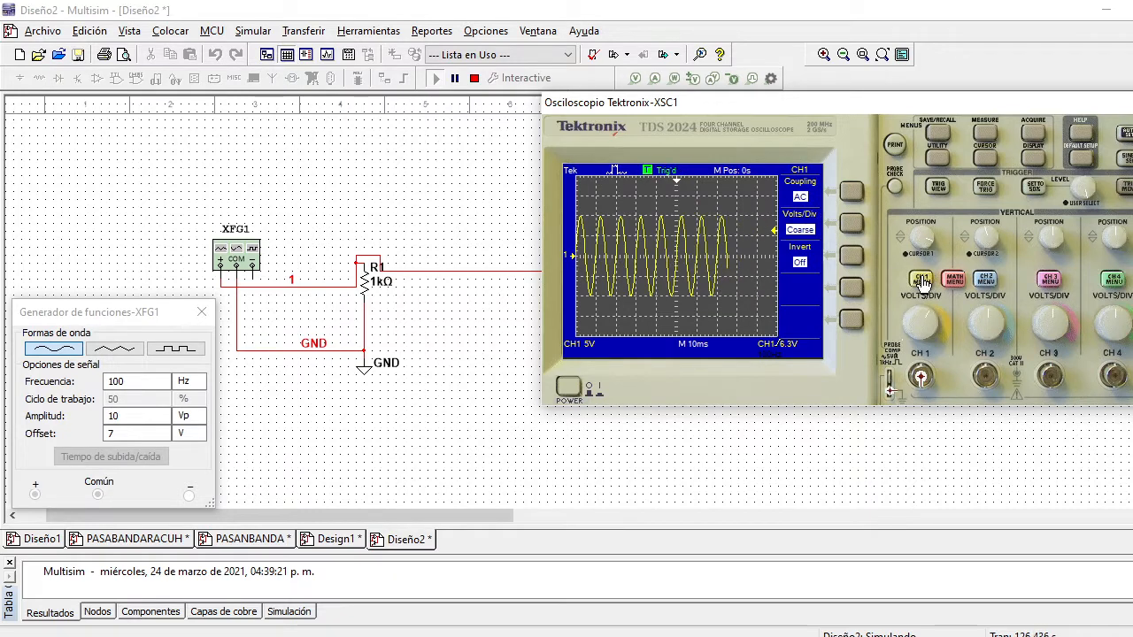
pyautogui.click(921, 281)
pyautogui.click(921, 281)
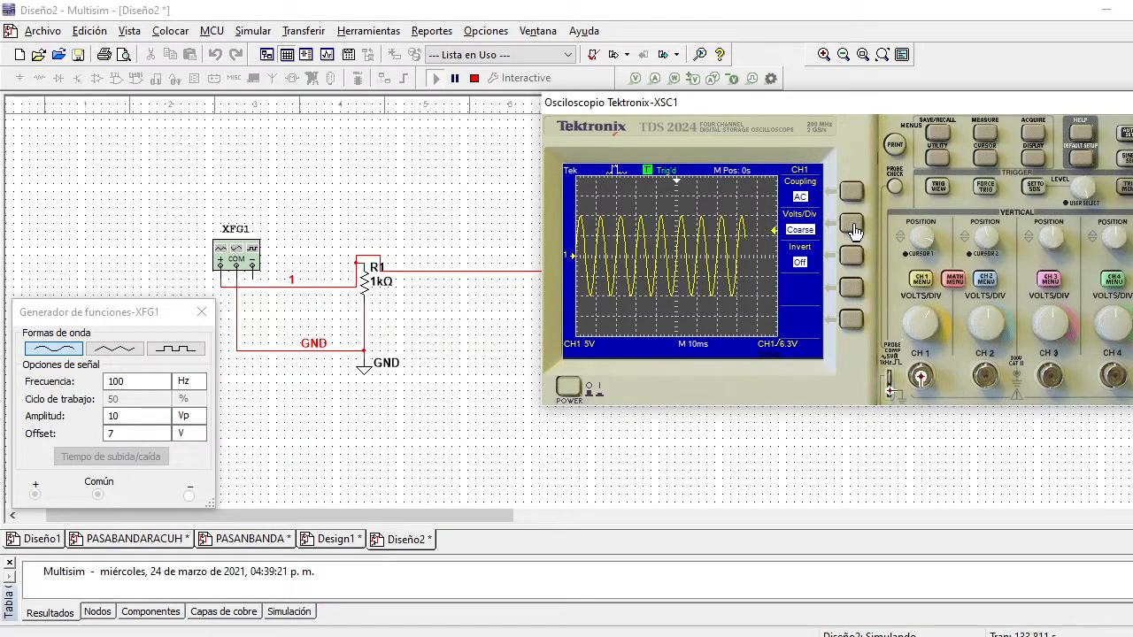
# - Cycle measurement 1 through its types to read channel 1's Mean and Cyc RMS values under AC coupling
pyautogui.click(986, 133)
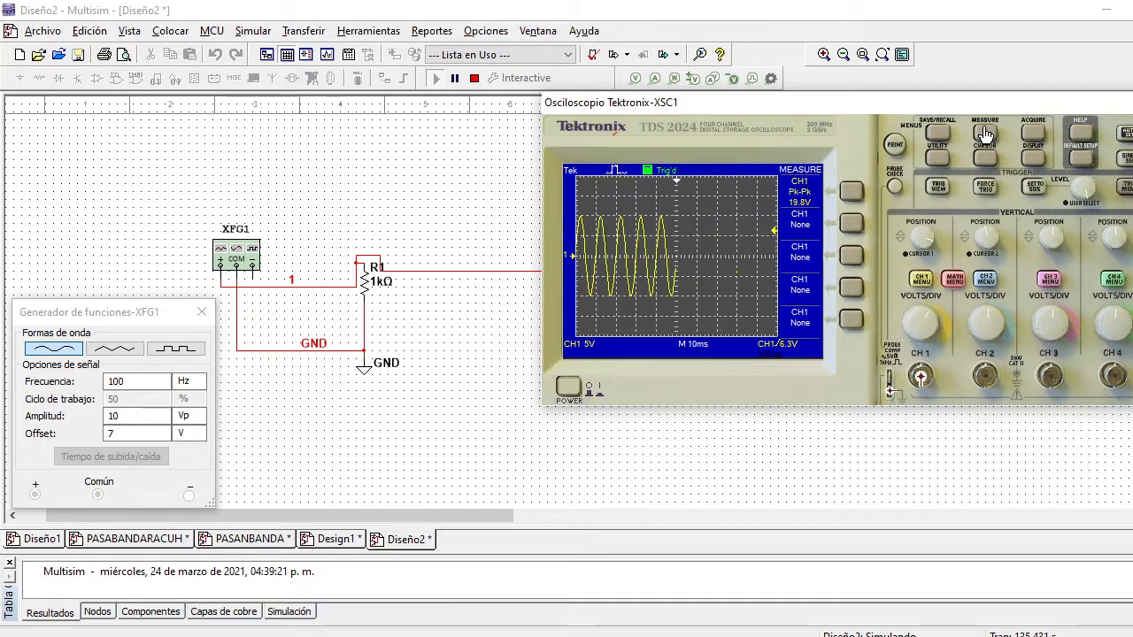
pyautogui.click(850, 195)
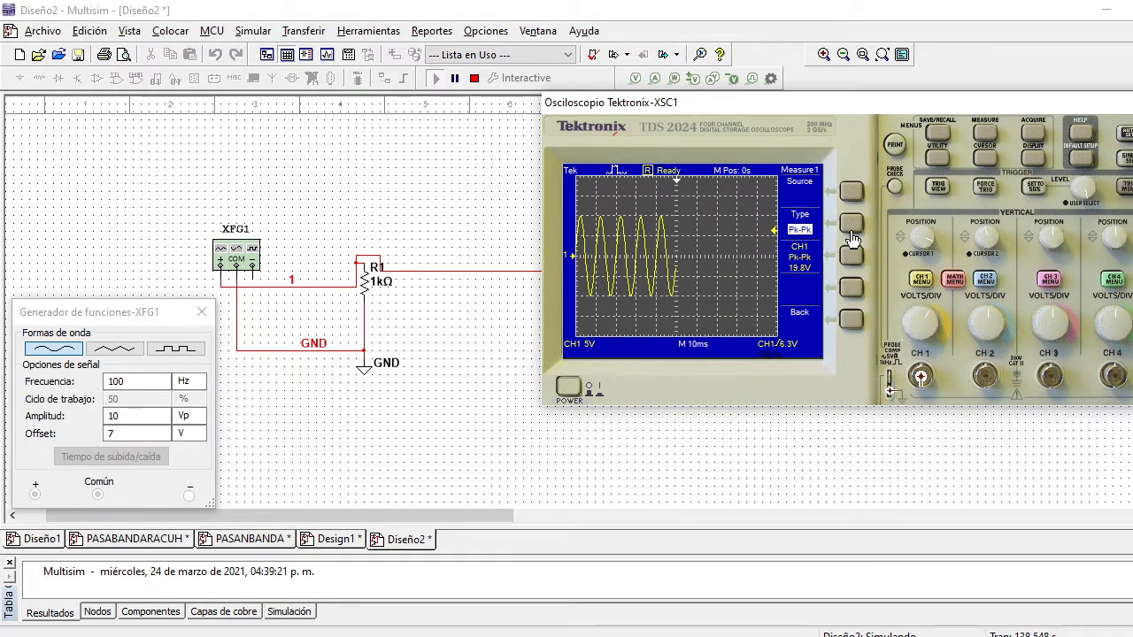
pyautogui.click(850, 232)
pyautogui.click(852, 238)
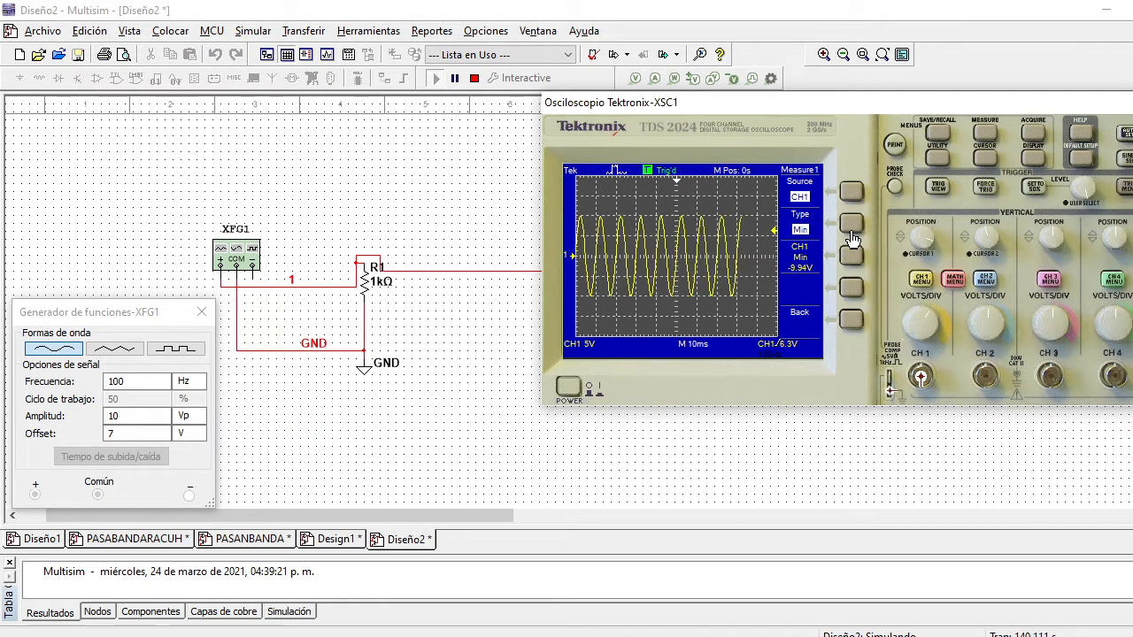
pyautogui.click(852, 238)
pyautogui.click(851, 238)
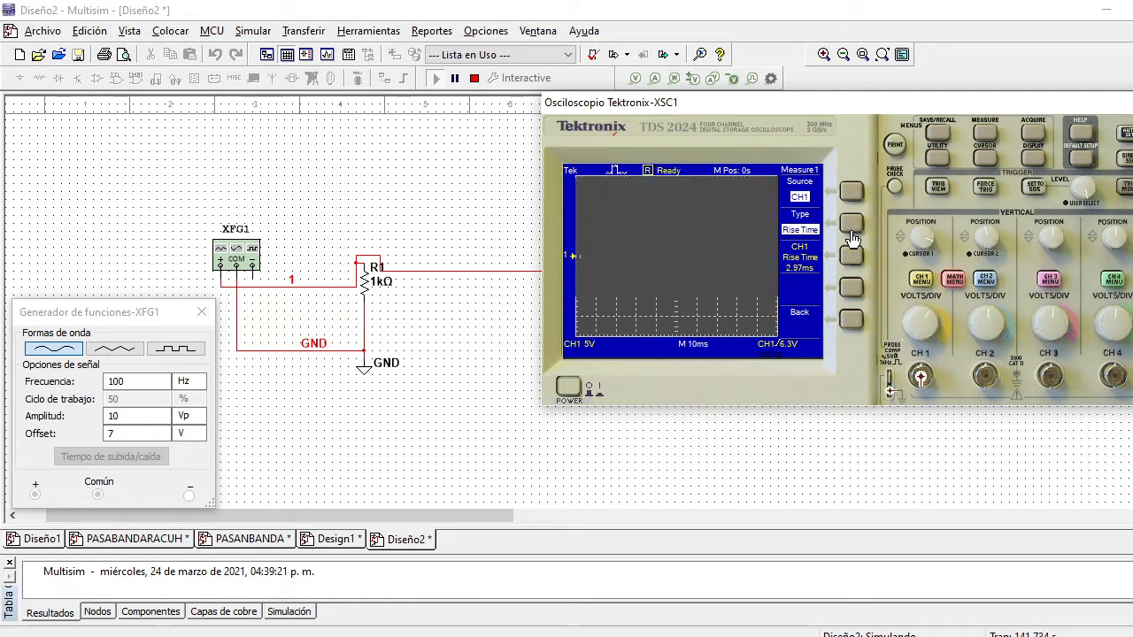
pyautogui.click(851, 237)
pyautogui.click(852, 238)
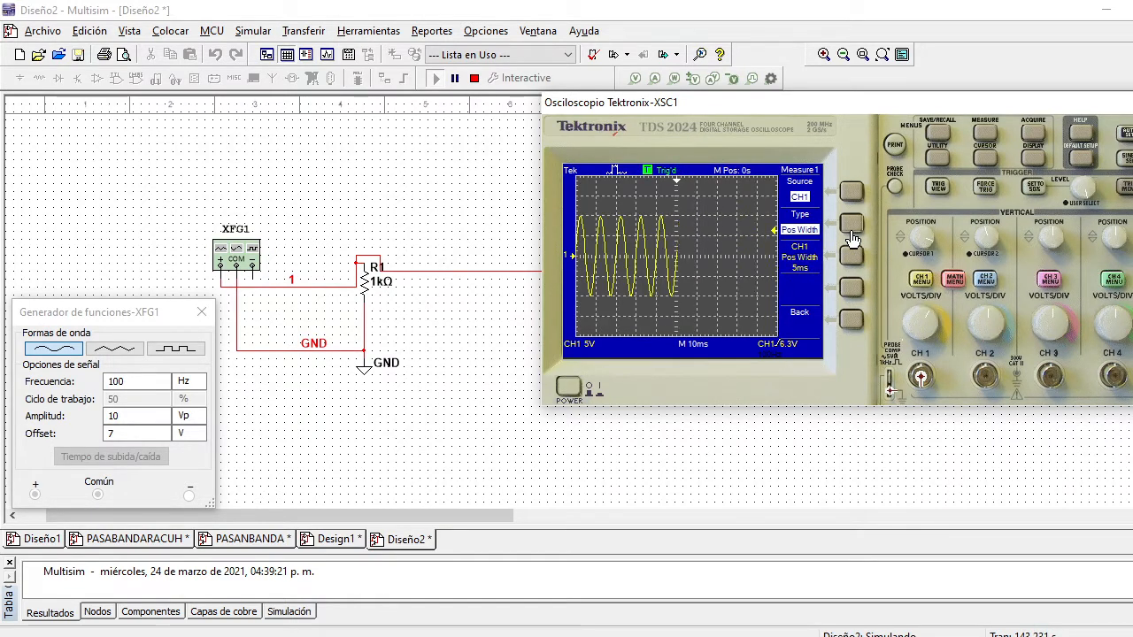
pyautogui.click(851, 237)
pyautogui.click(851, 237)
pyautogui.click(852, 237)
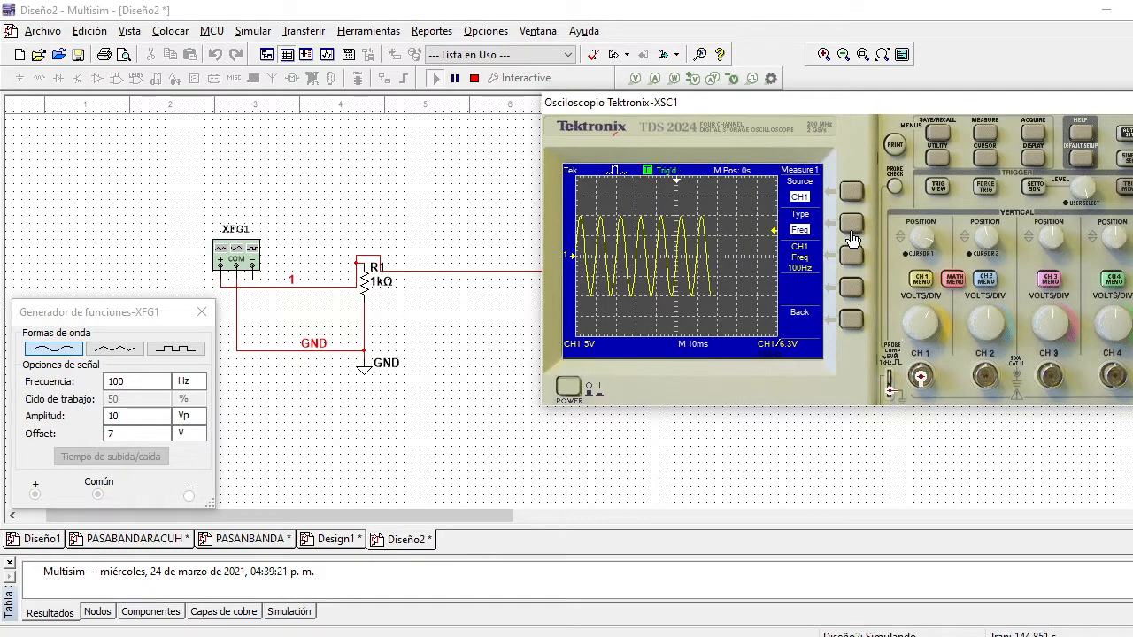
pyautogui.click(852, 238)
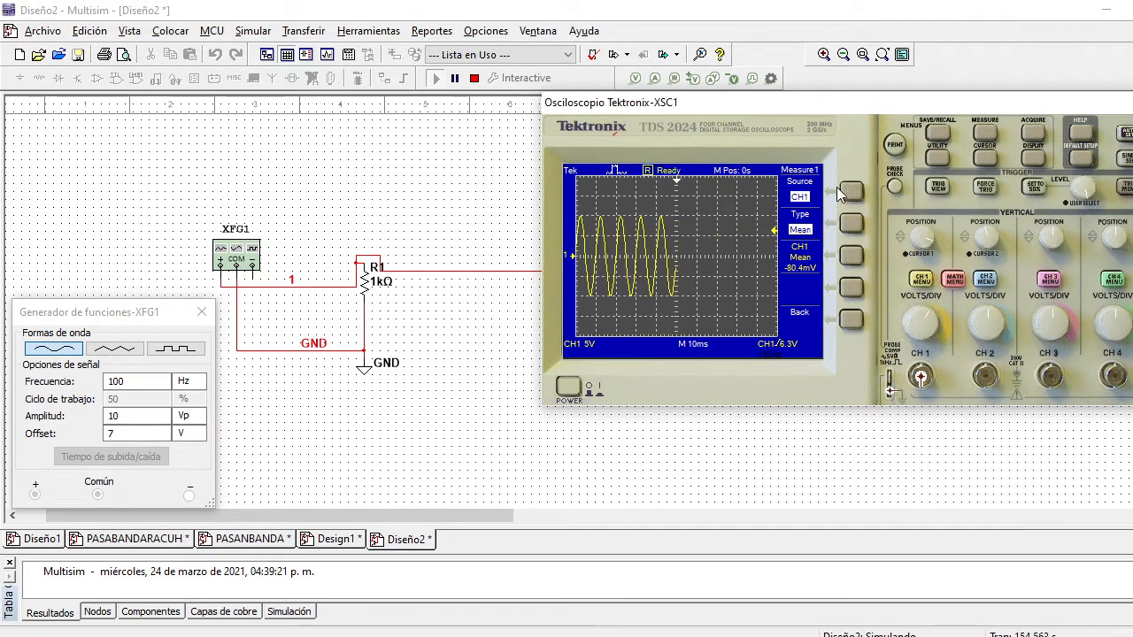
pyautogui.click(850, 225)
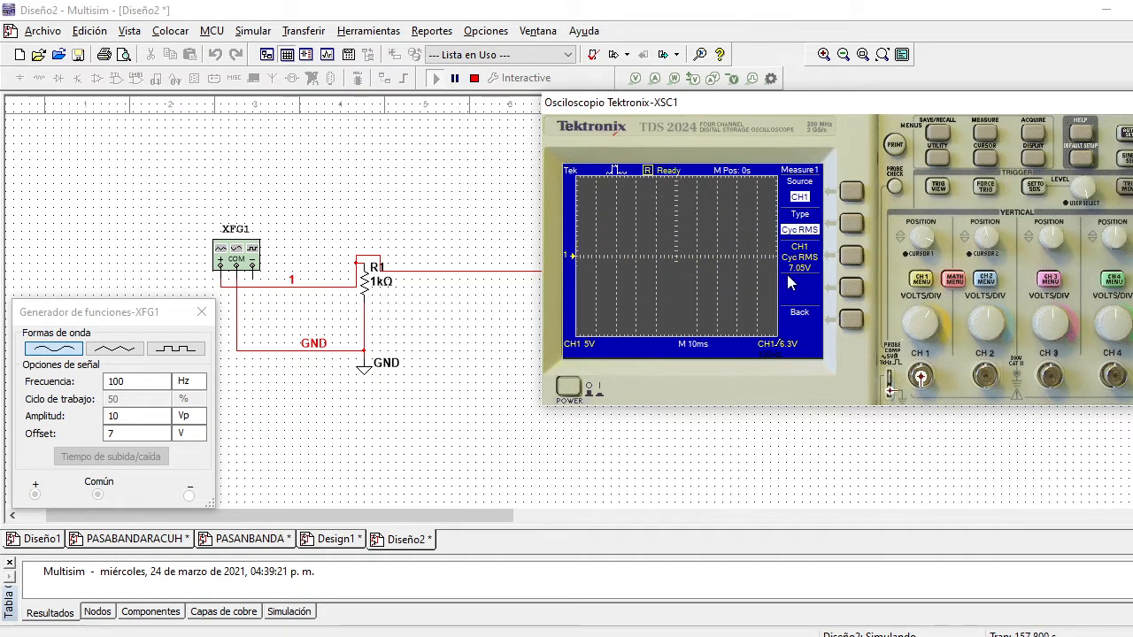
# - Return channel 1 coupling to DC and stop the simulation, with the oscilloscope window moved clear of the XSC1 symbol
pyautogui.click(926, 285)
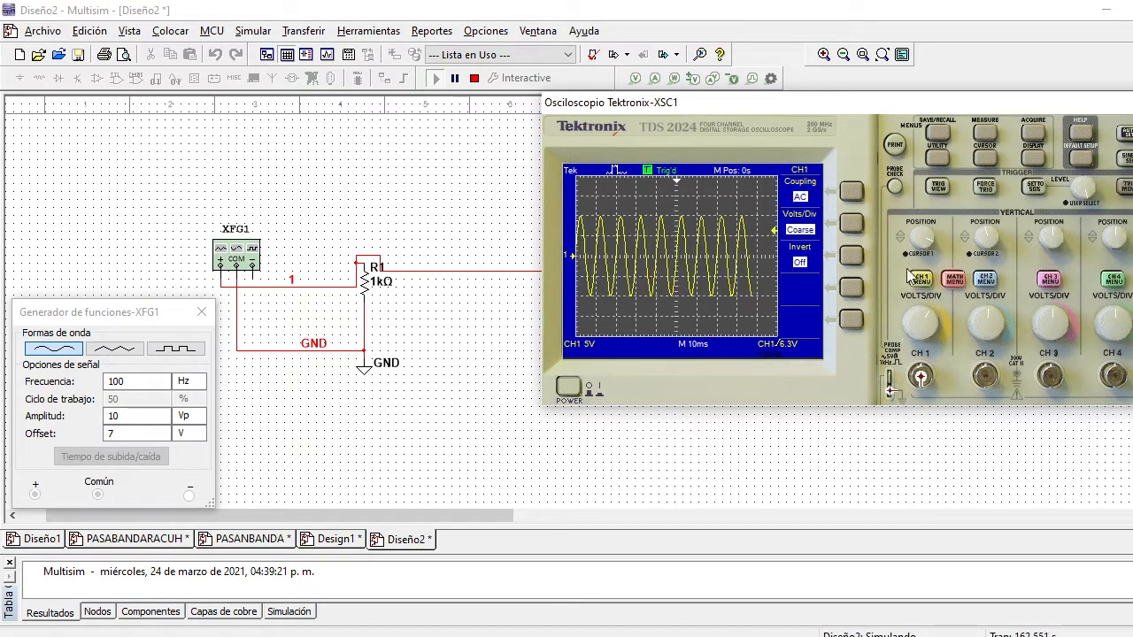
pyautogui.click(853, 194)
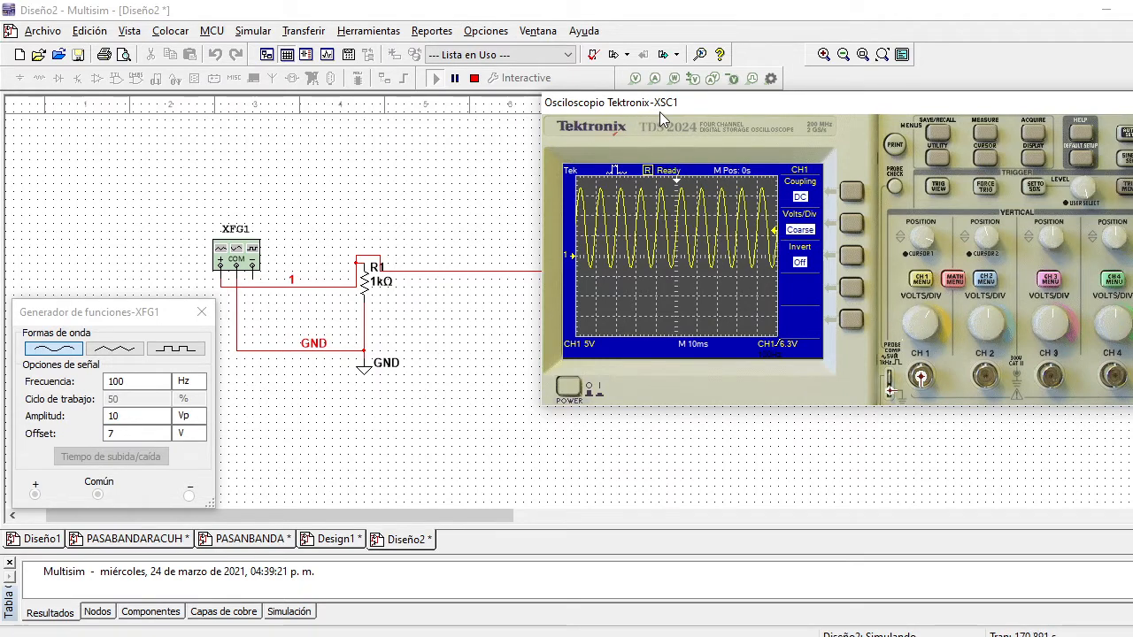
pyautogui.moveTo(659, 111); pyautogui.dragTo(569, 302)
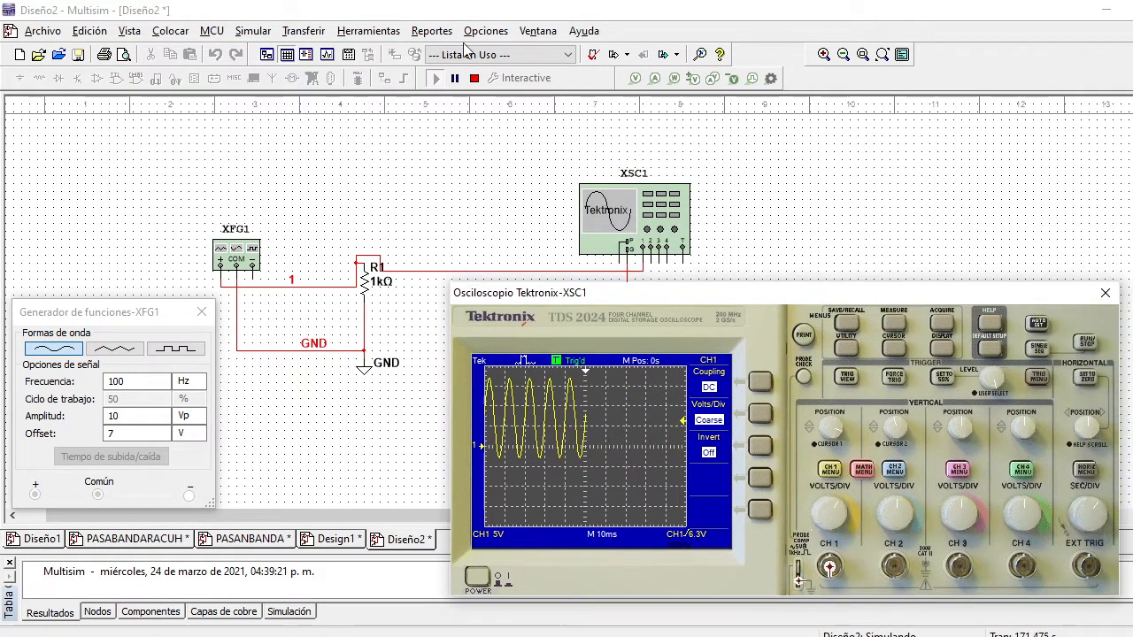
pyautogui.click(474, 78)
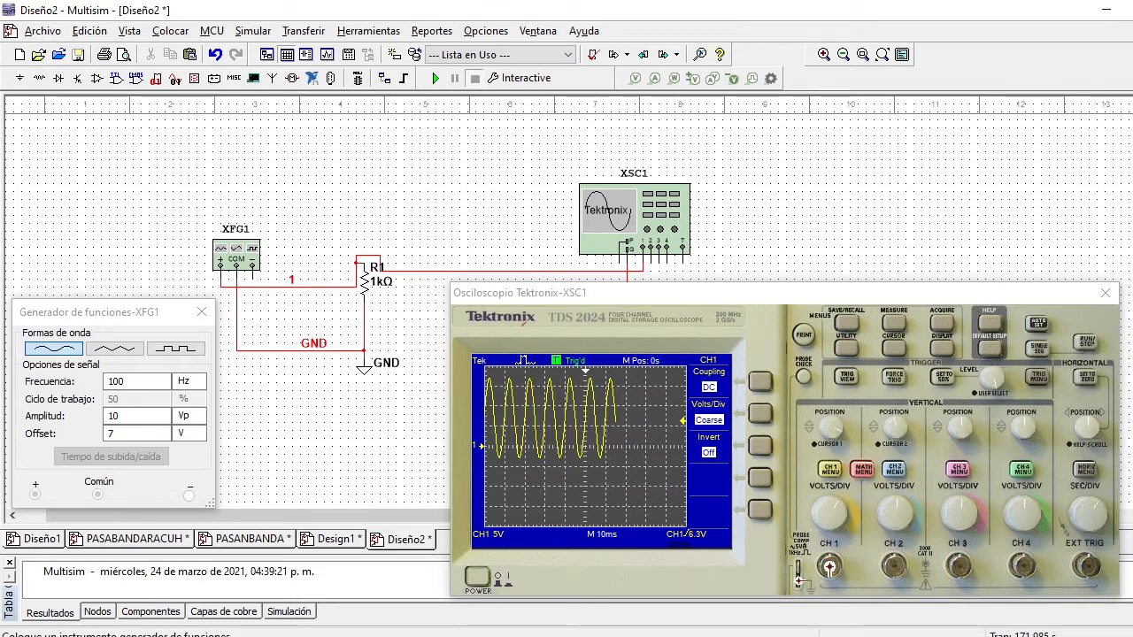
# - Add a multimeter wired in parallel with resistor R1 and open its instrument window
pyautogui.click(382, 224)
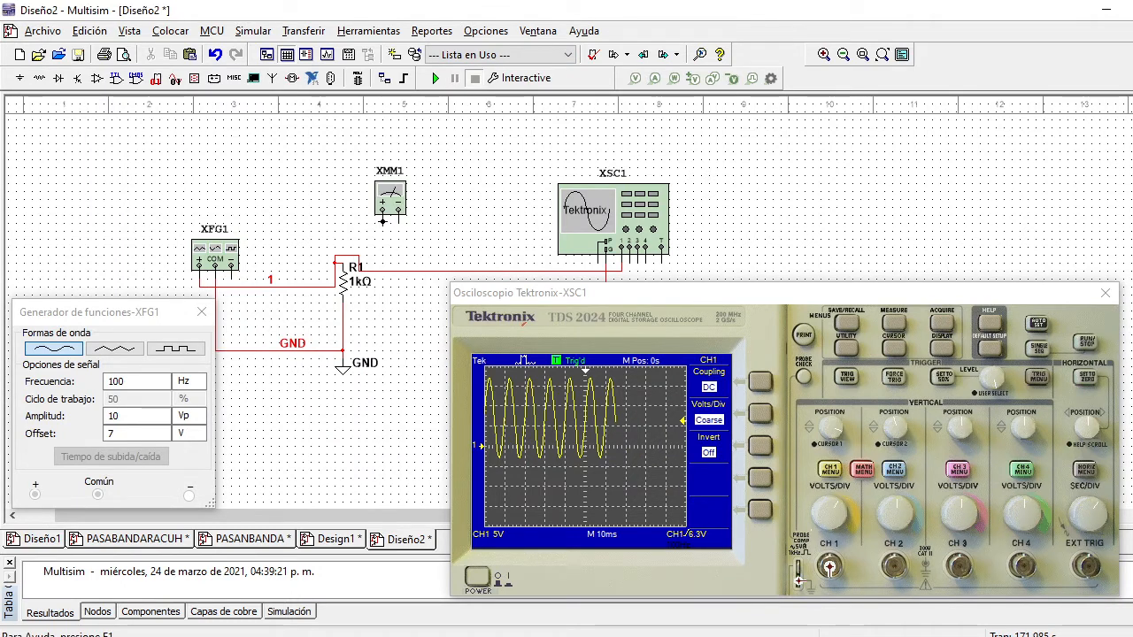
pyautogui.click(383, 221)
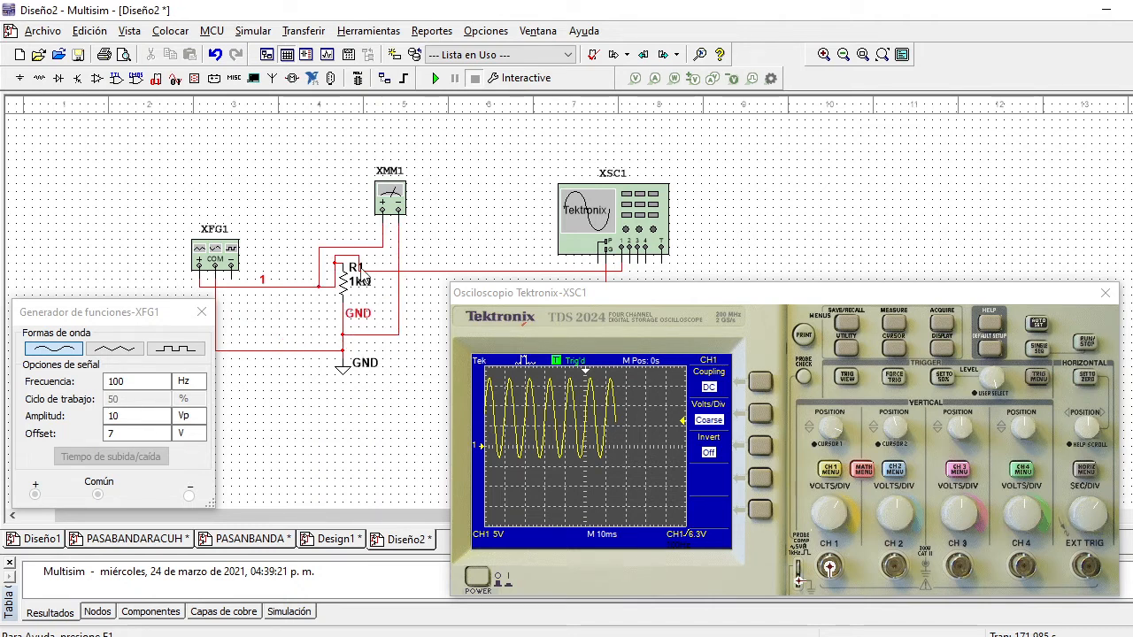
pyautogui.doubleClick(390, 206)
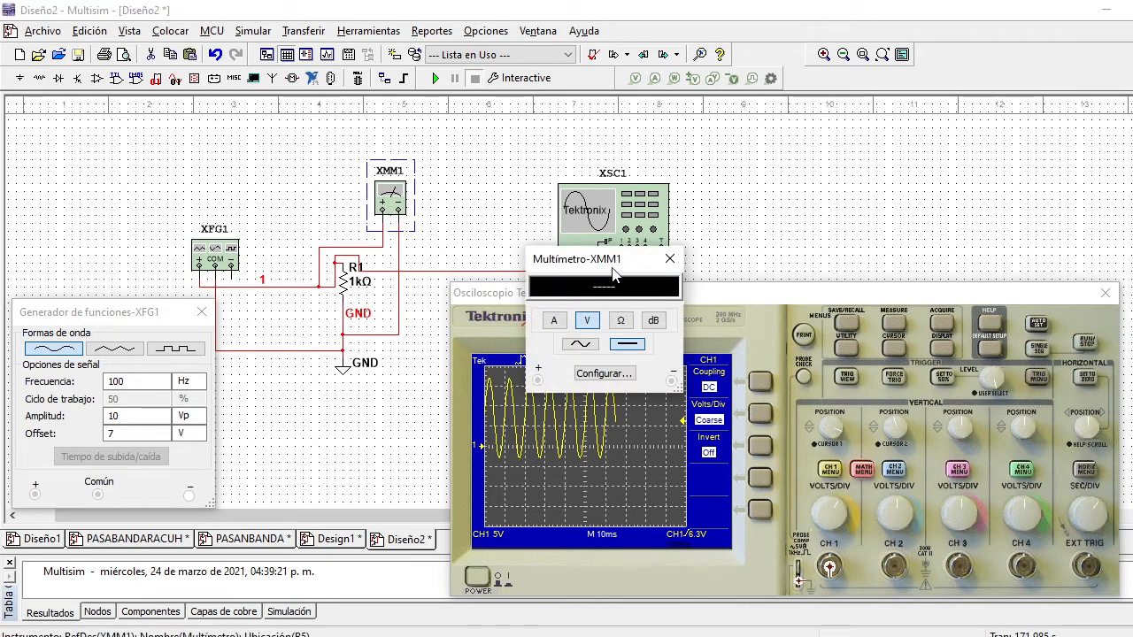
# - Run the simulation and read the multimeter's AC and DC voltages, comparing them with the oscilloscope's channel 1 Cyc RMS measurement
pyautogui.moveTo(621, 266); pyautogui.dragTo(488, 139)
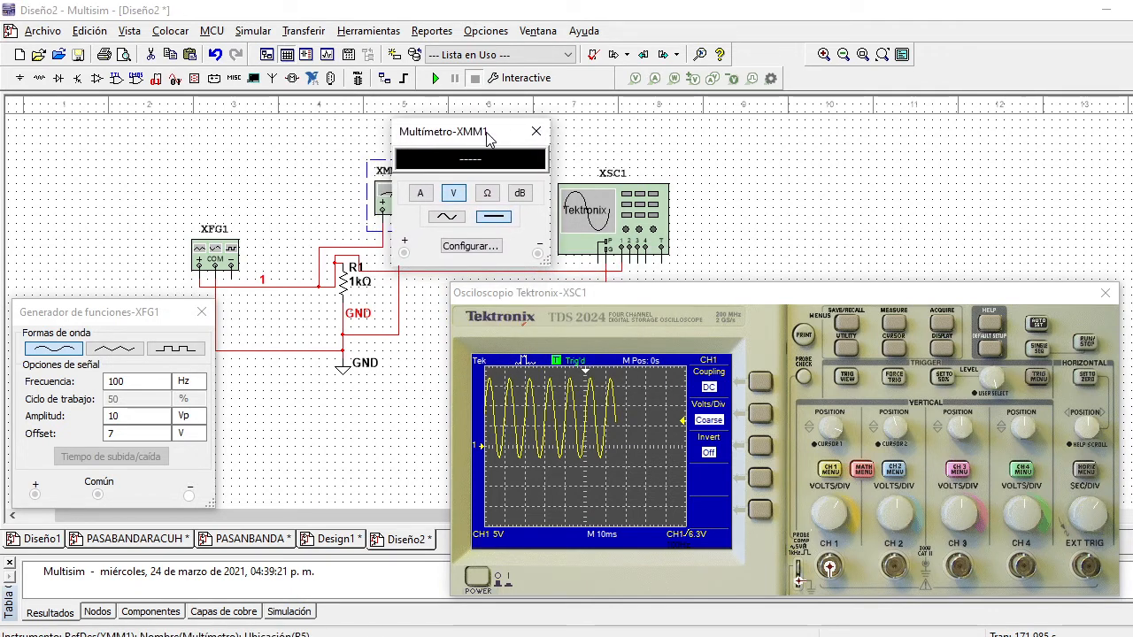
pyautogui.click(450, 220)
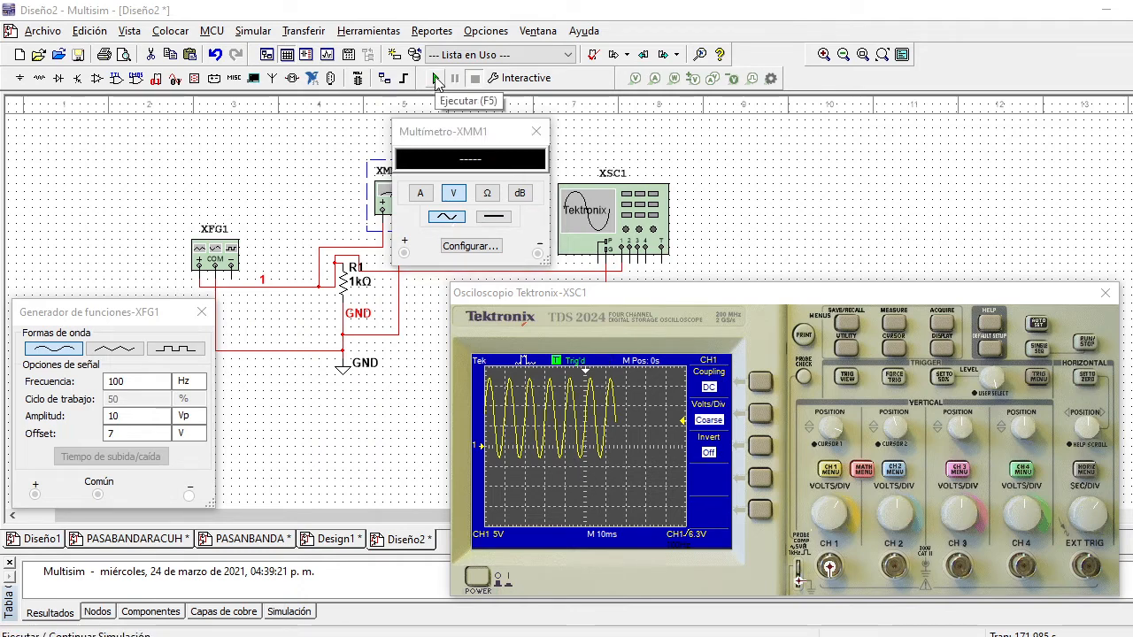
pyautogui.click(436, 78)
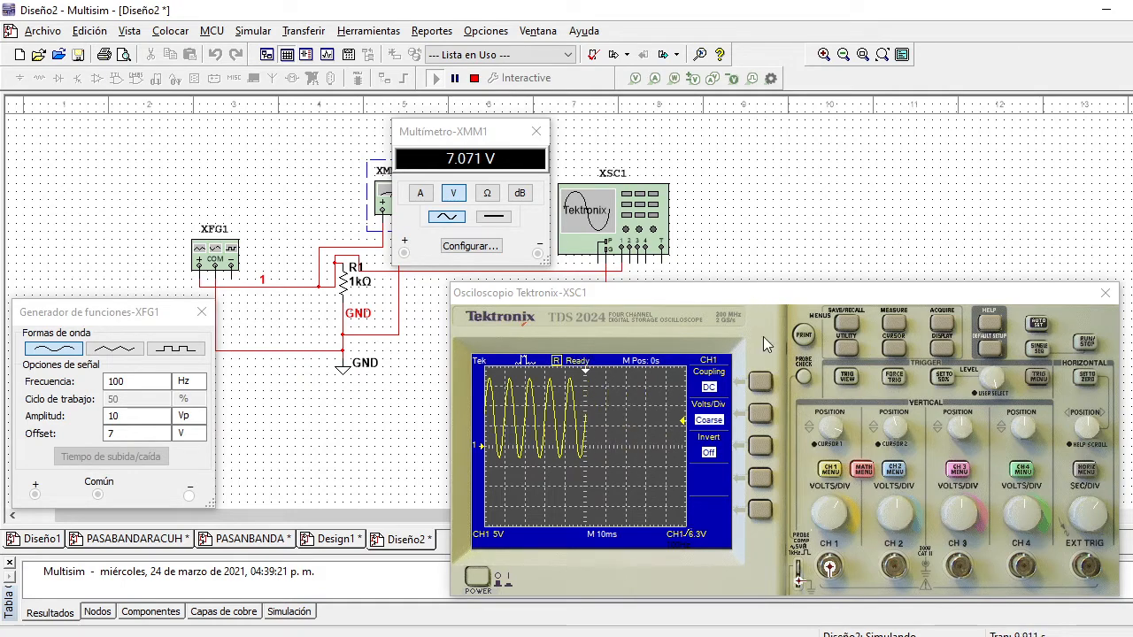
pyautogui.click(896, 325)
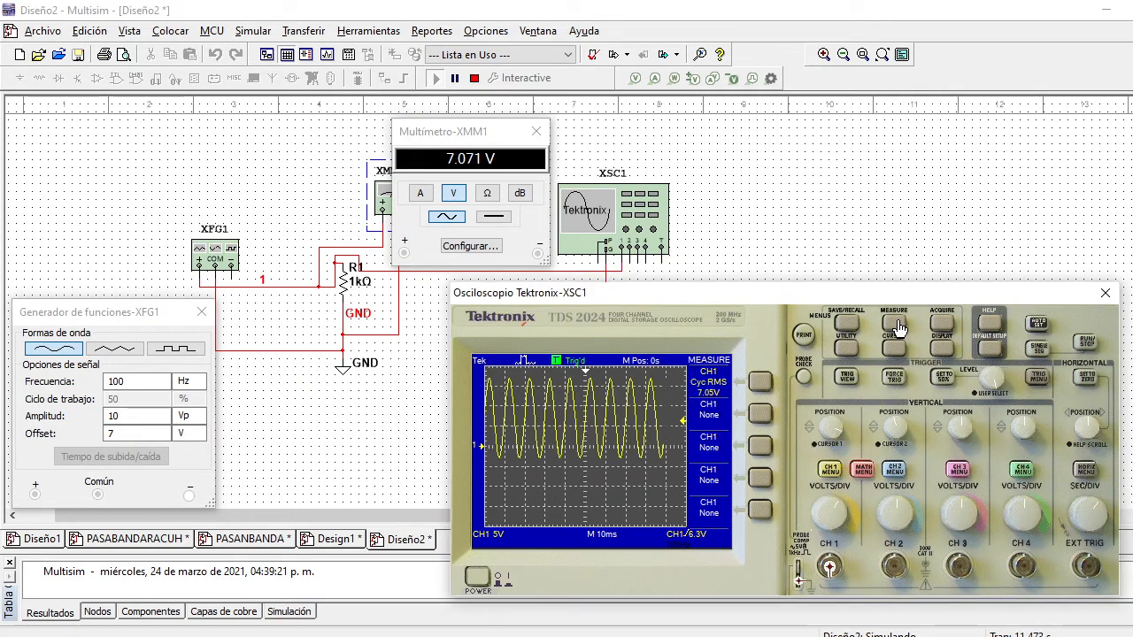
pyautogui.click(481, 221)
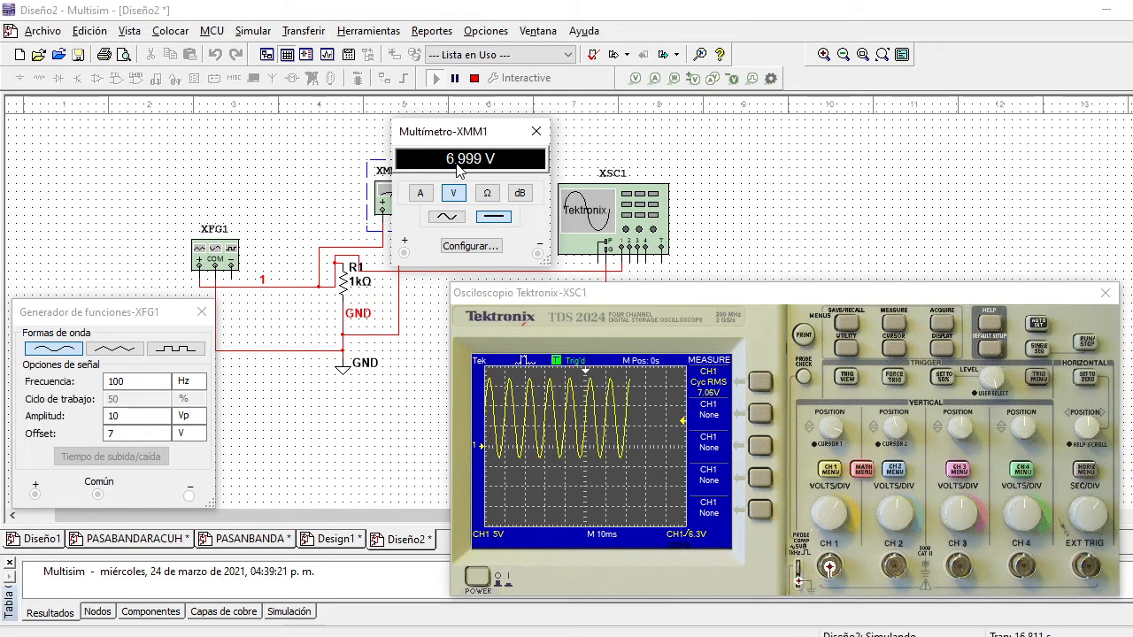
# - Set the function generator's offset to 3 V, rerun the simulation, and read the multimeter's DC and AC voltages
pyautogui.click(475, 78)
pyautogui.click(142, 434)
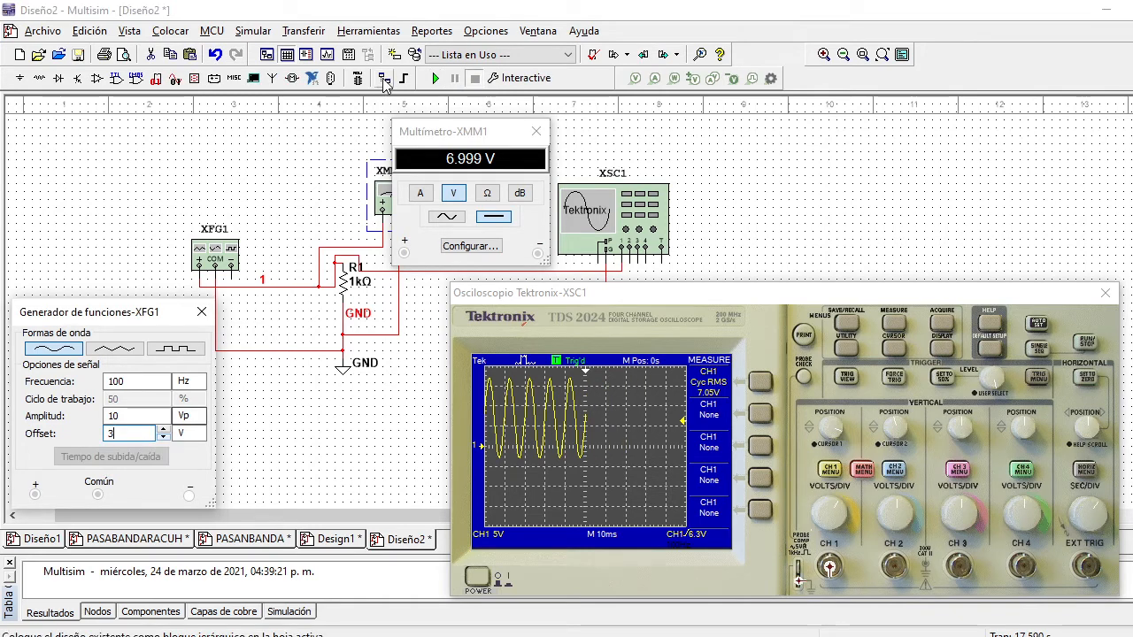
pyautogui.click(436, 78)
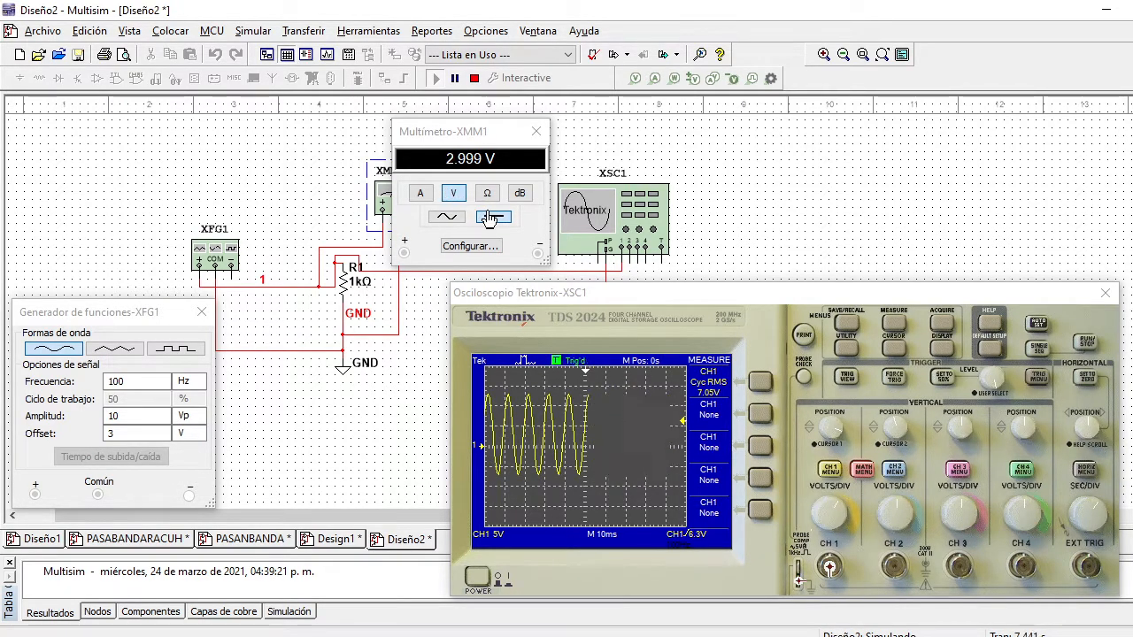
pyautogui.click(449, 218)
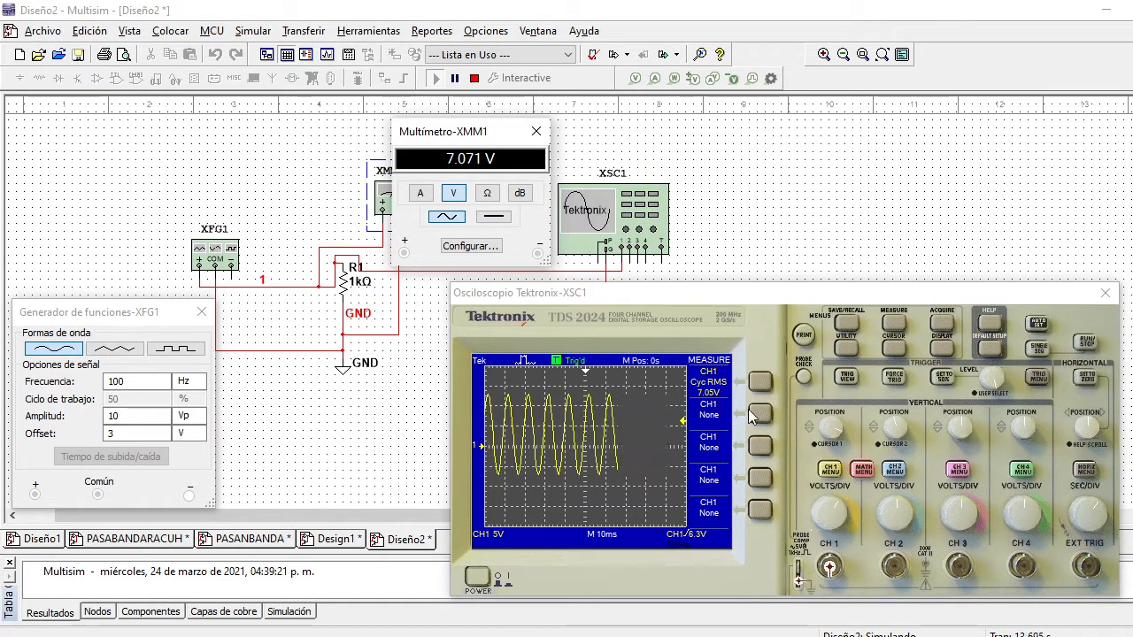
# - Check channel 1's coupling setting, return to the Cyc RMS measurement, and stop the simulation
pyautogui.click(830, 470)
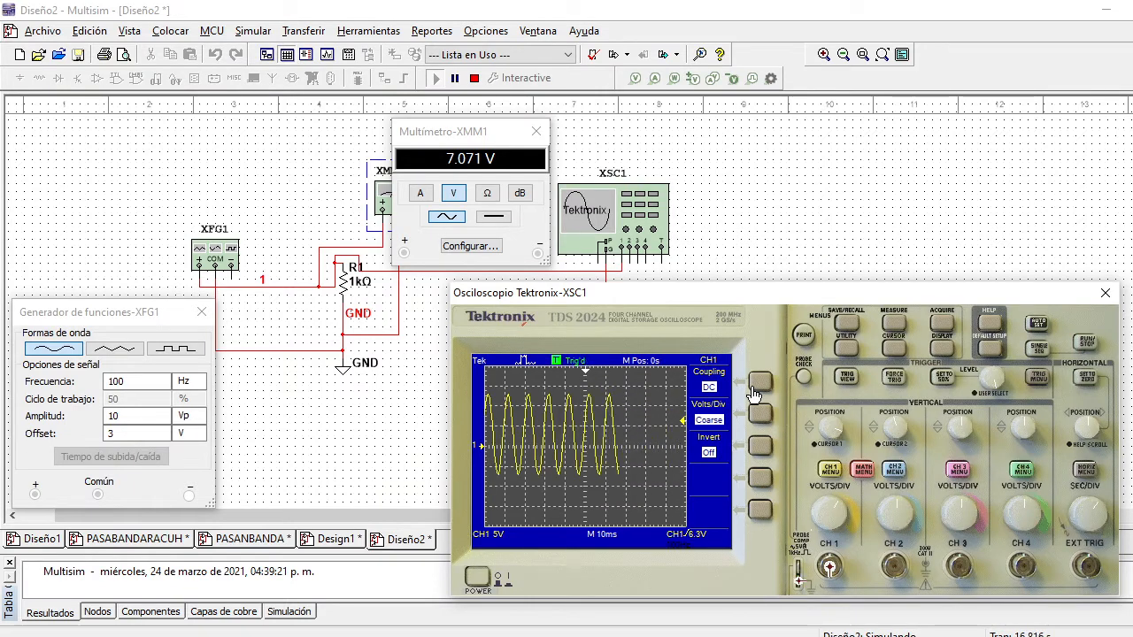
pyautogui.click(895, 325)
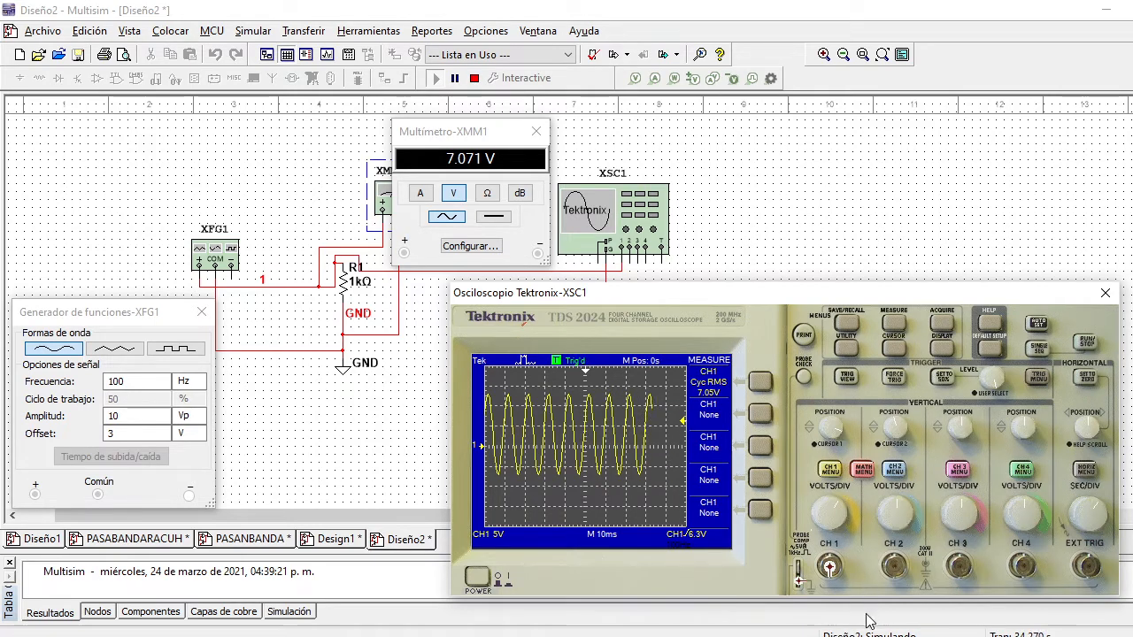
pyautogui.click(474, 78)
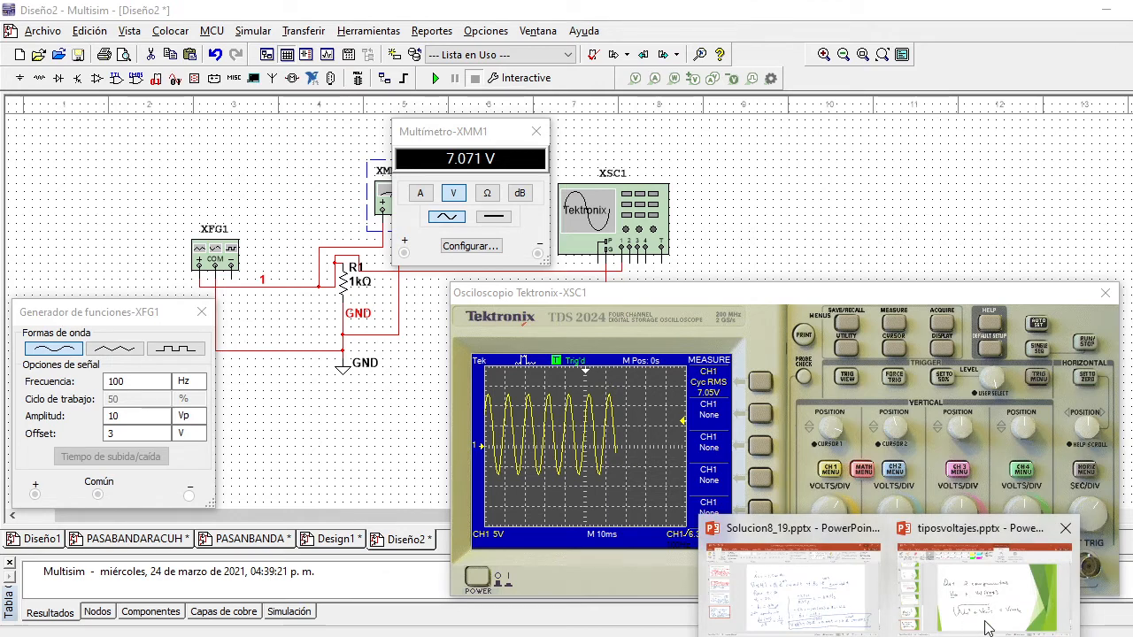
# - Switch to tiposvoltajes.pptx in PowerPoint and handwrite in red on slide 14: Vm = 3V, Vp = 10V, Vrms ac = 7.07V, Vef = √(3² + 7.07²) = 7.6
pyautogui.click(987, 627)
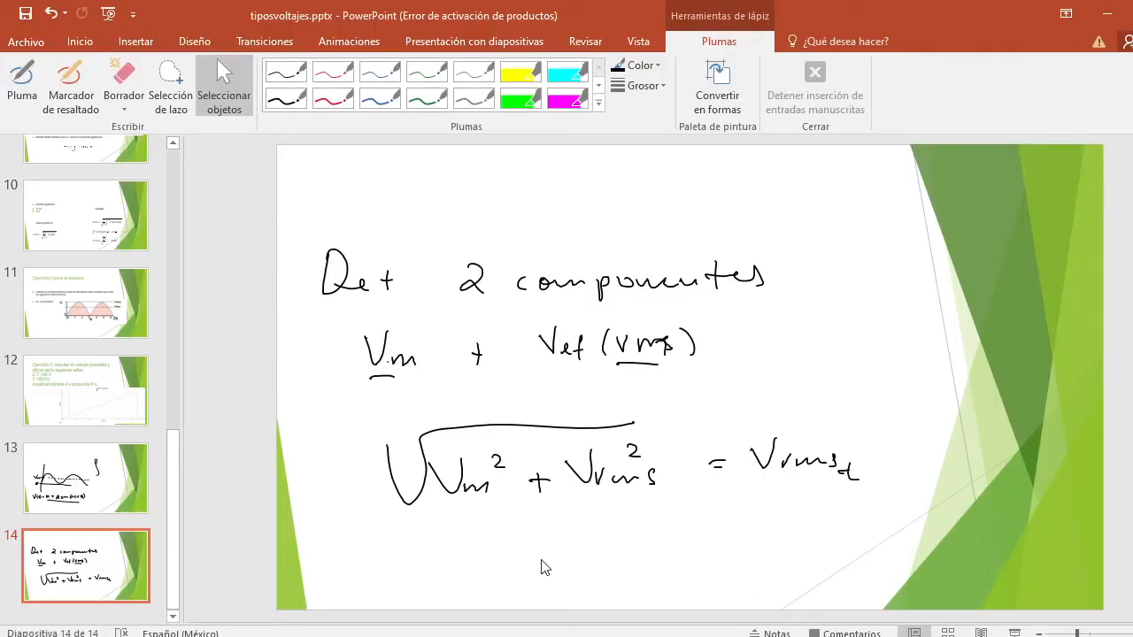
pyautogui.click(328, 100)
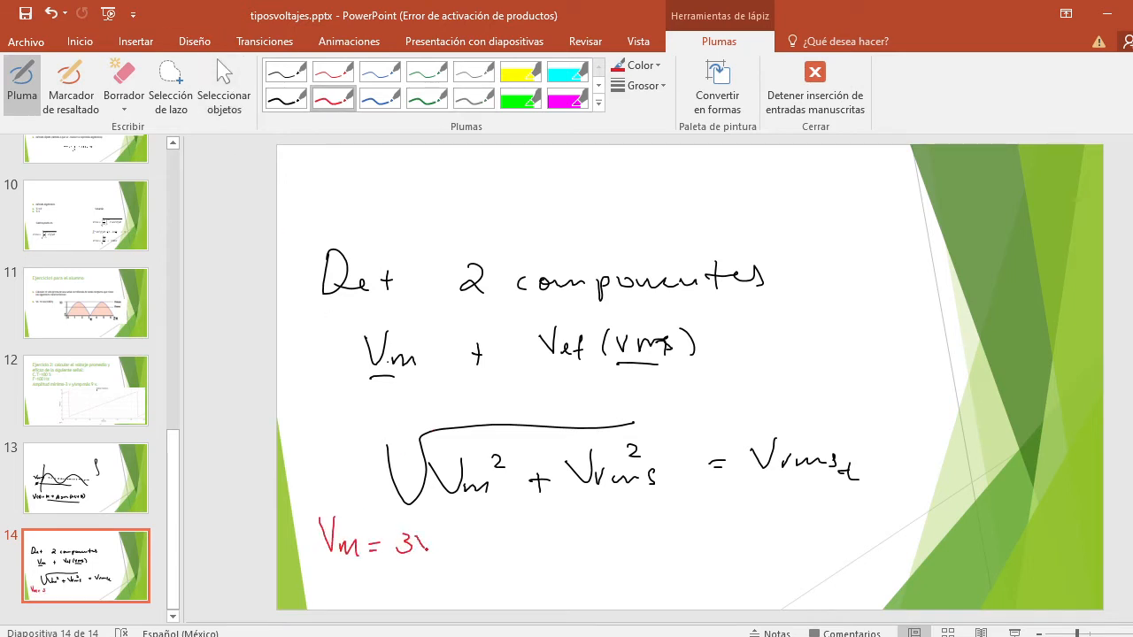
pyautogui.moveTo(428, 549); pyautogui.dragTo(431, 531)
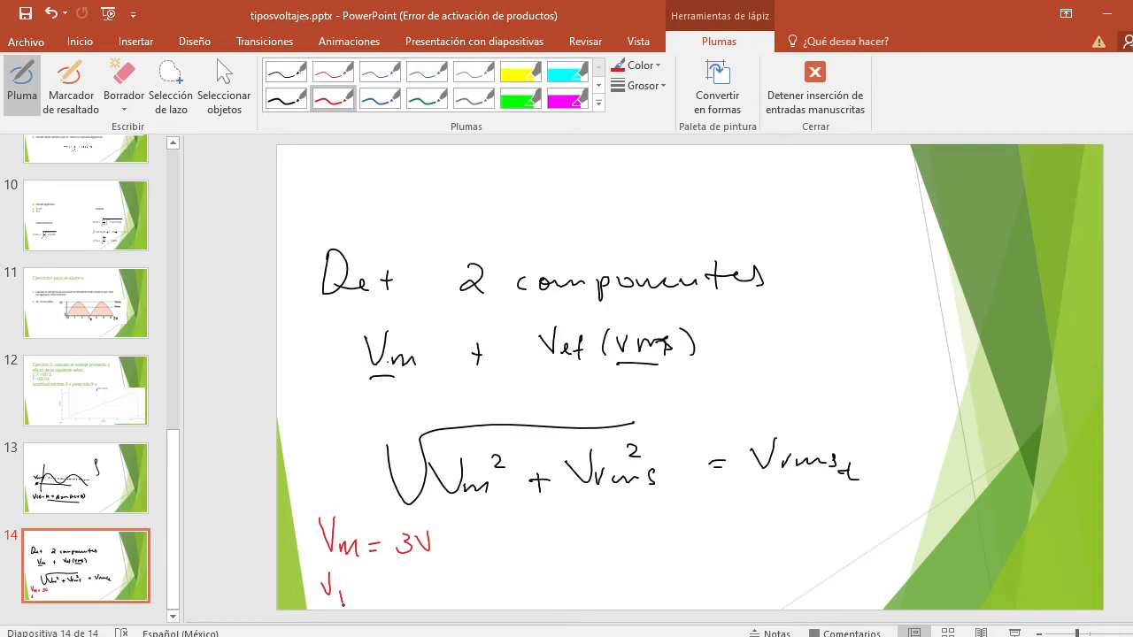
pyautogui.moveTo(343, 603); pyautogui.dragTo(347, 591)
pyautogui.moveTo(355, 590); pyautogui.dragTo(396, 583)
pyautogui.moveTo(411, 582); pyautogui.dragTo(413, 592)
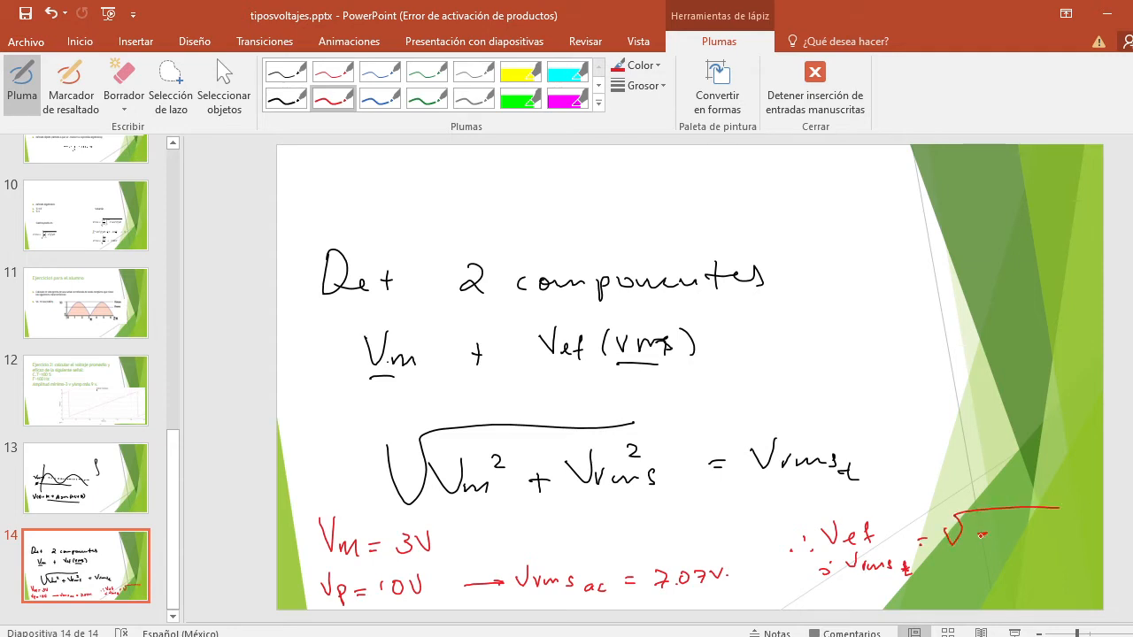
pyautogui.moveTo(1014, 540); pyautogui.dragTo(1024, 539)
pyautogui.moveTo(1020, 534); pyautogui.dragTo(1019, 544)
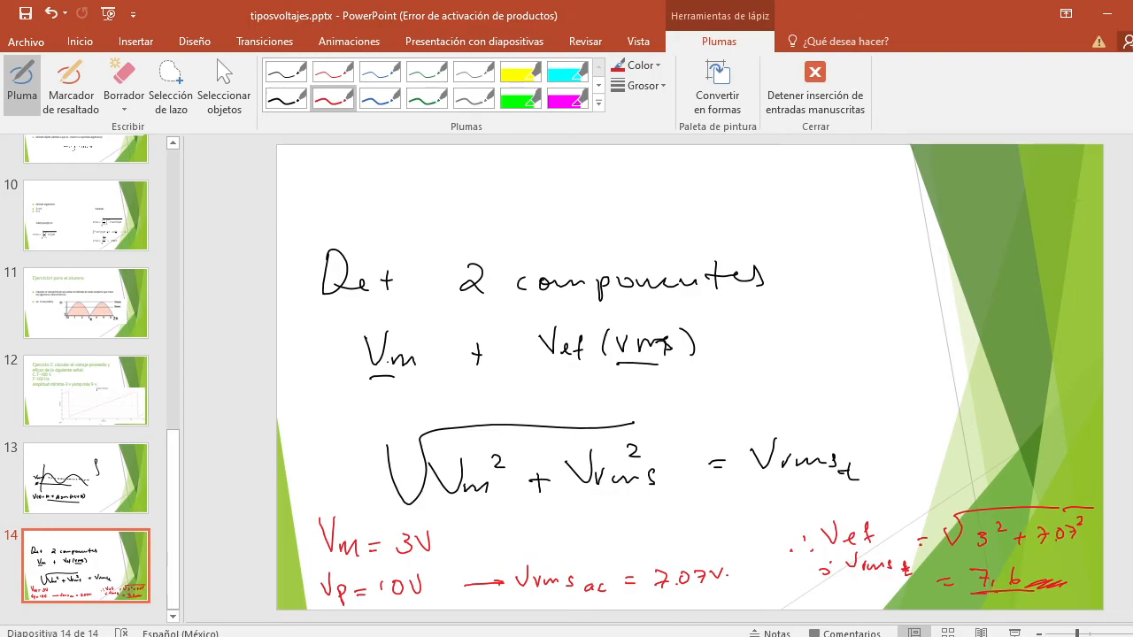
# - Return to Multisim, move the multimeter window clear of the circuit, and run the simulation
pyautogui.hotkey('alt', 'Tab')
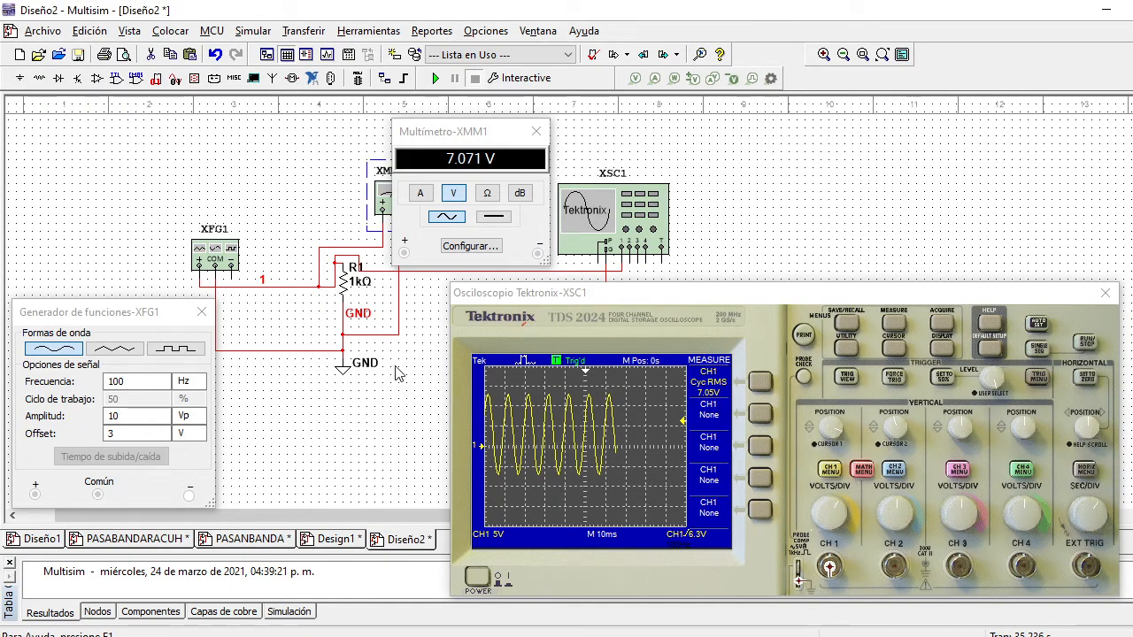
pyautogui.moveTo(443, 126); pyautogui.dragTo(780, 145)
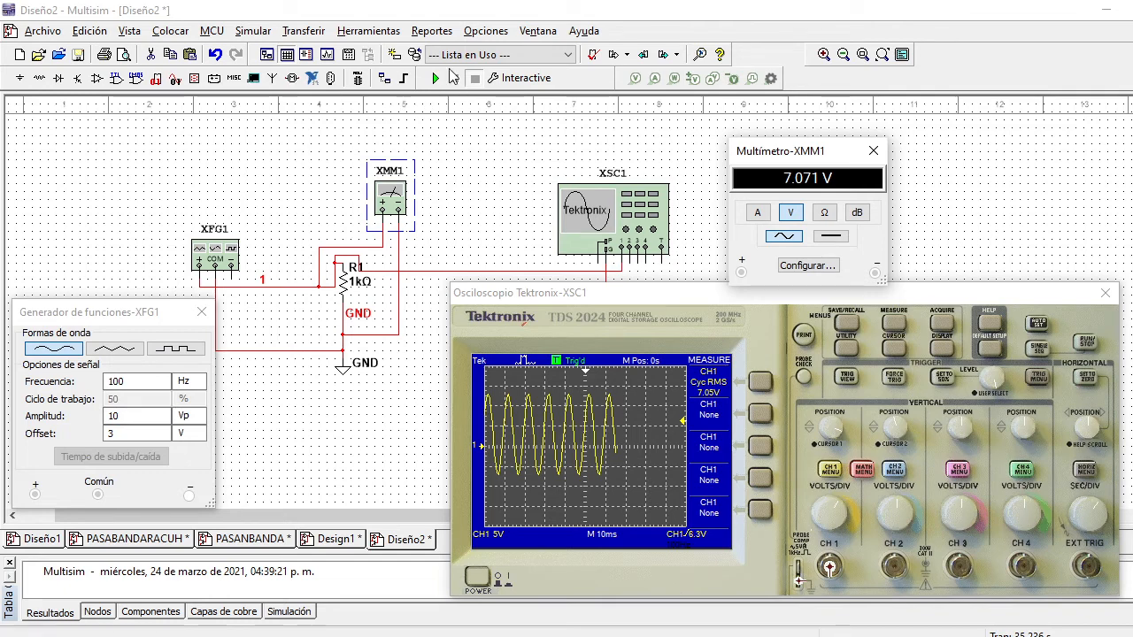
pyautogui.click(436, 78)
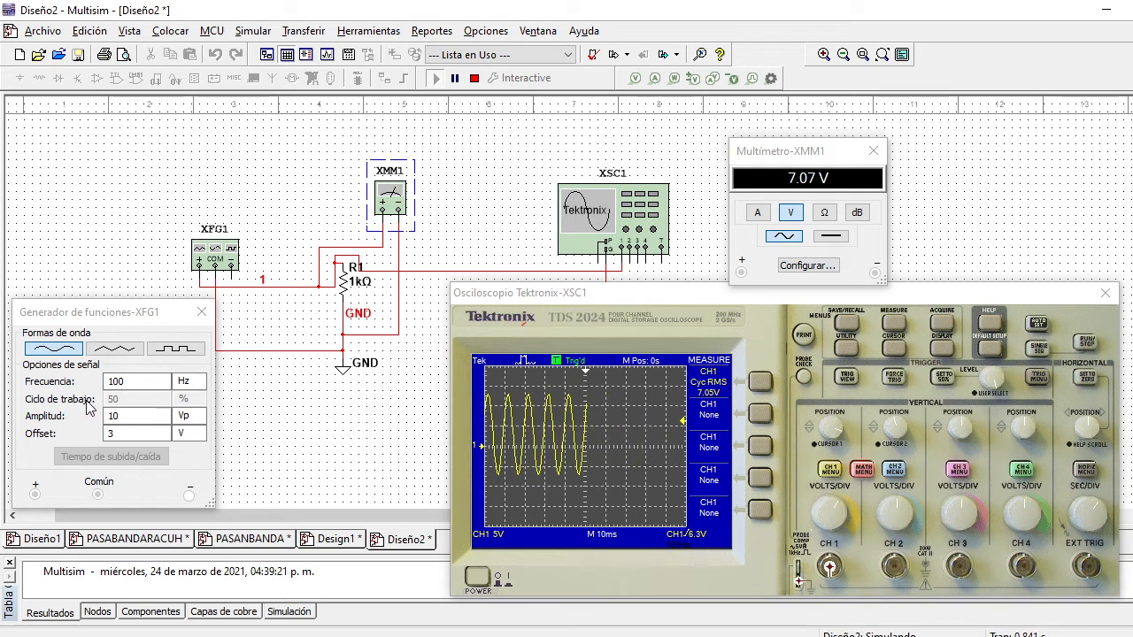
# - Try the square and triangular waveforms on the function generator, leaving the triangular wave selected
pyautogui.click(175, 352)
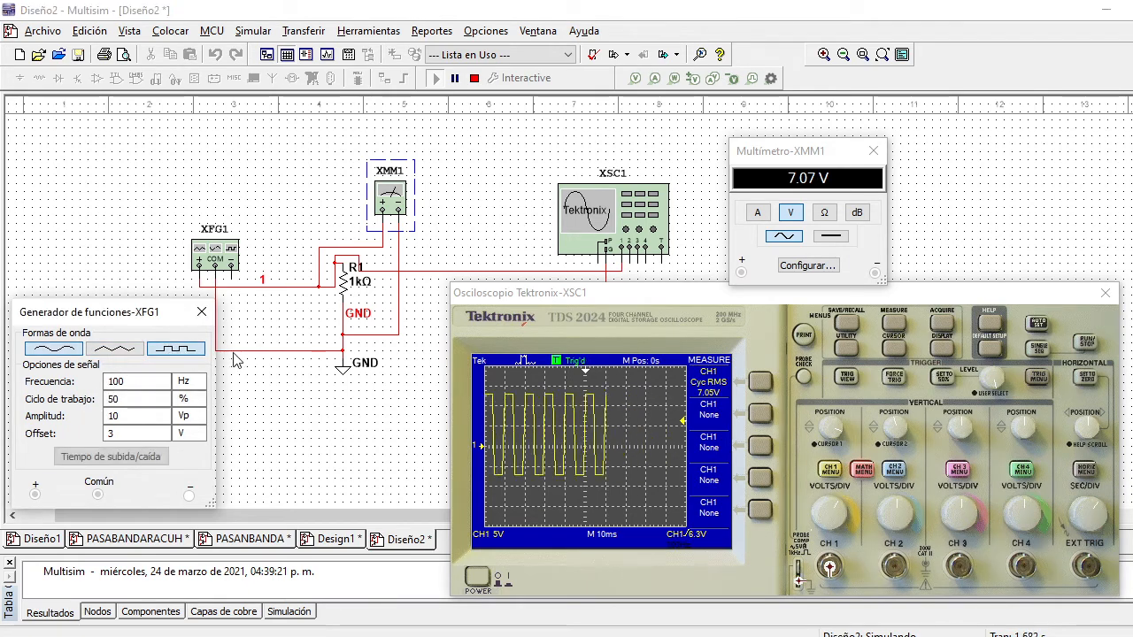
pyautogui.click(137, 348)
pyautogui.click(177, 352)
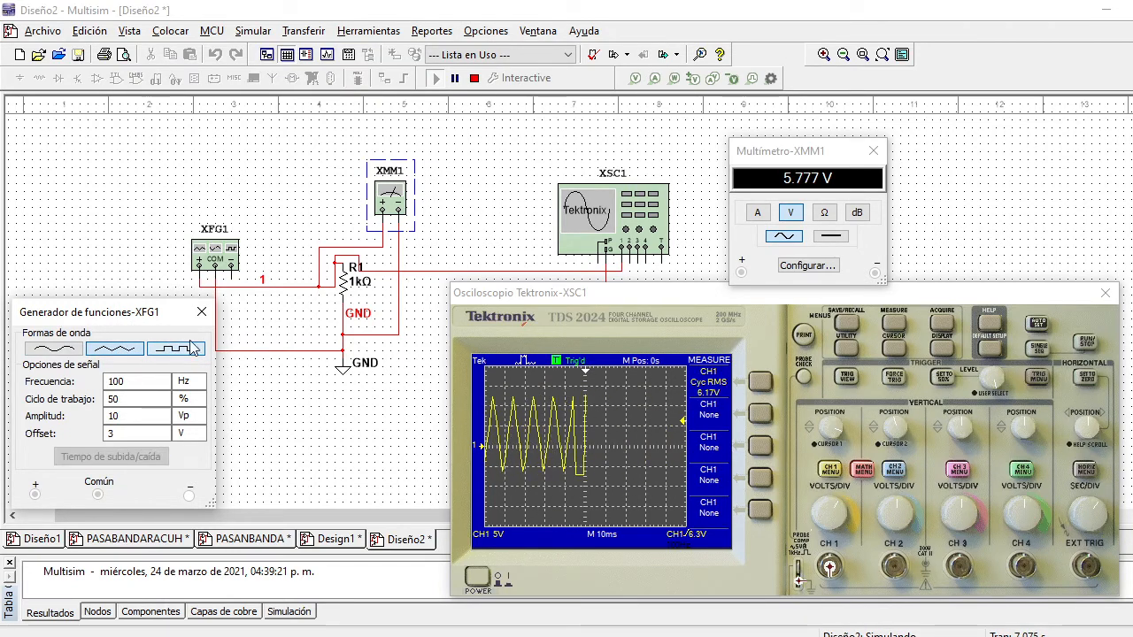
pyautogui.click(127, 353)
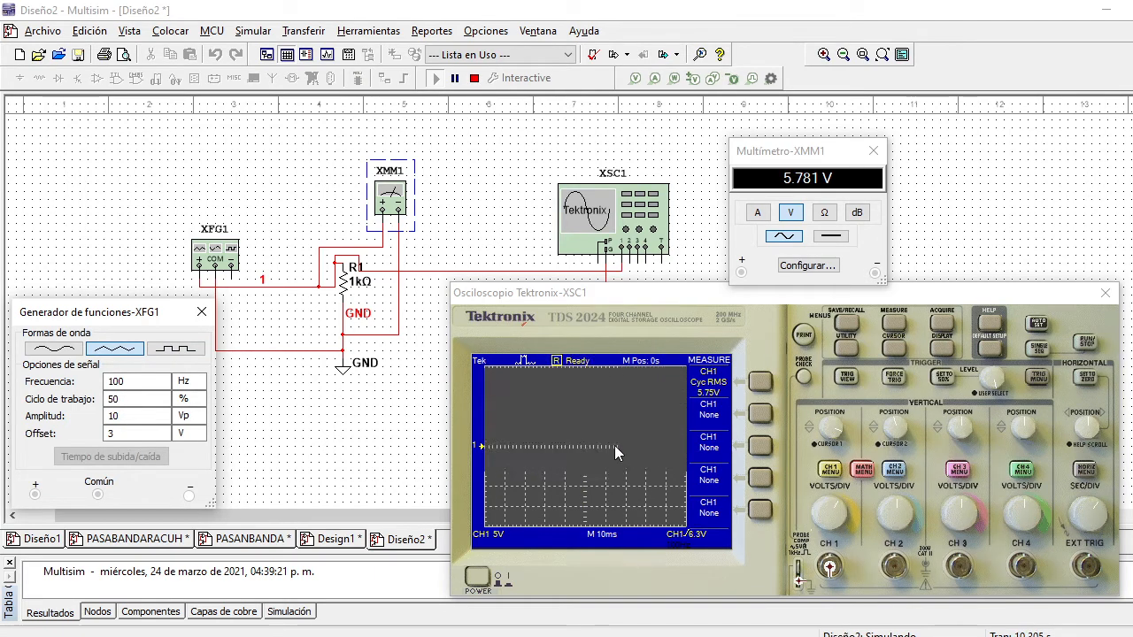
# - Raise the triangular wave's duty cycle to 99 % on the function generator
pyautogui.click(142, 399)
pyautogui.click(163, 400)
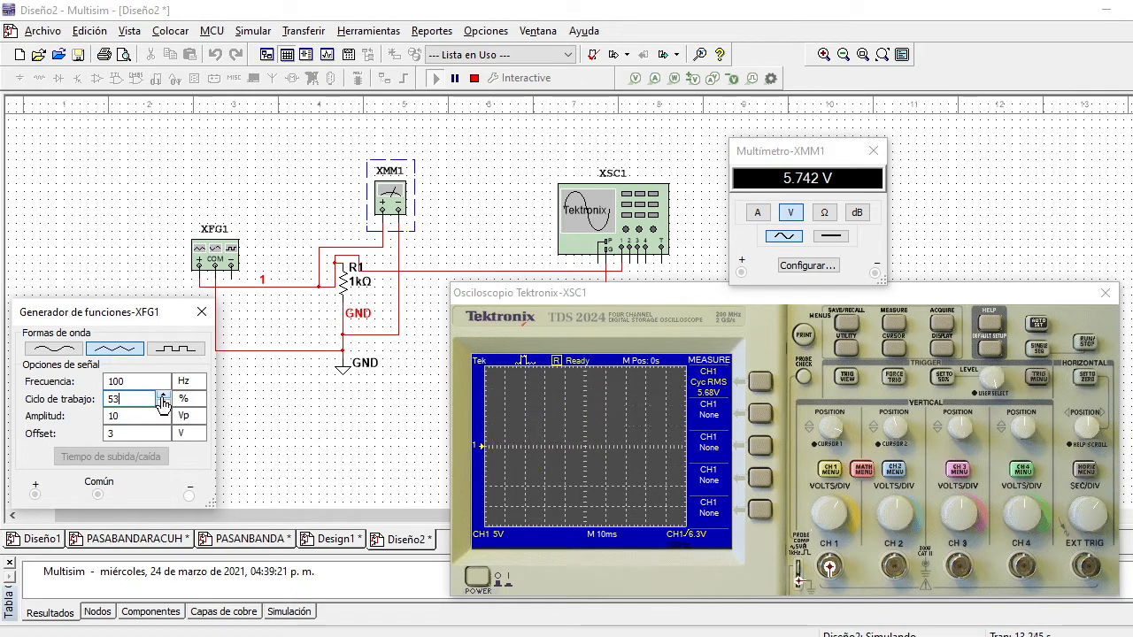
pyautogui.click(163, 396)
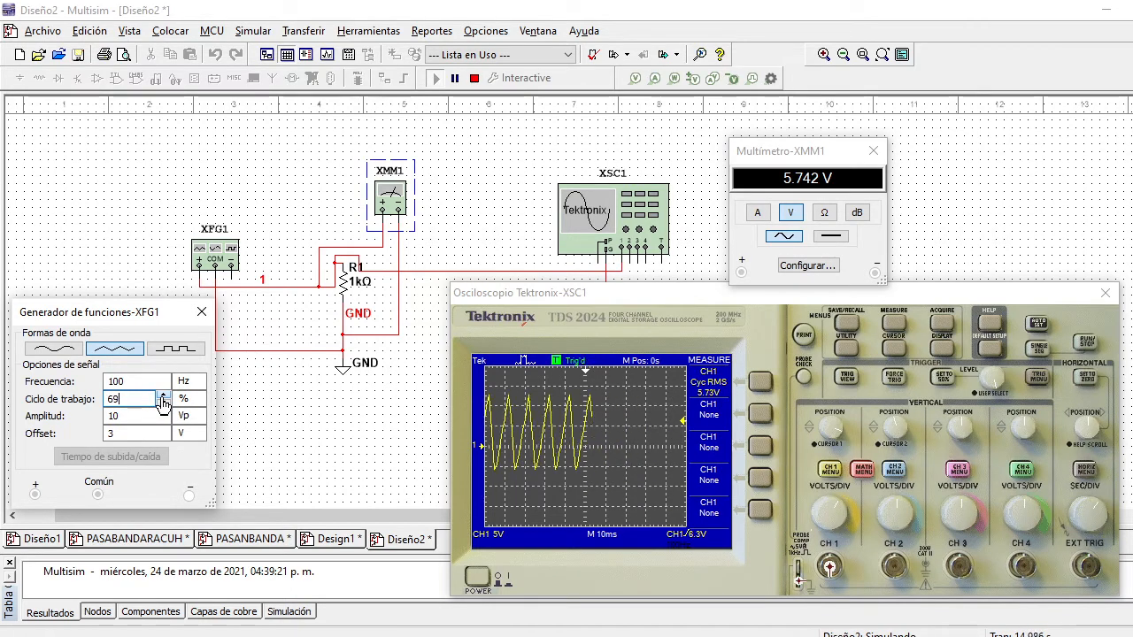
pyautogui.click(163, 397)
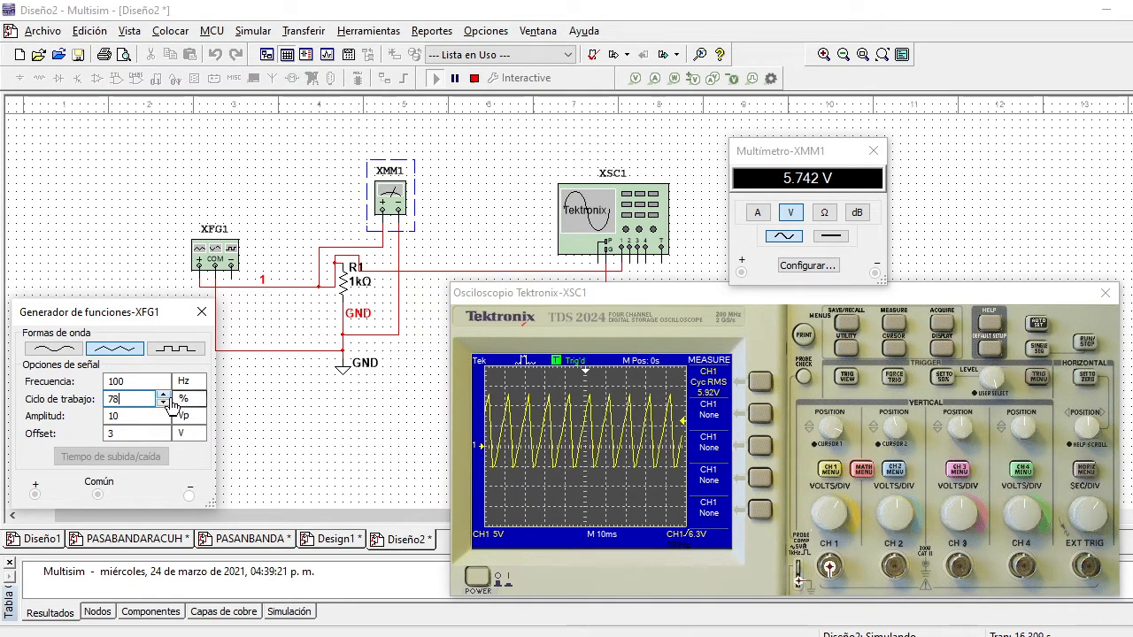
pyautogui.click(163, 397)
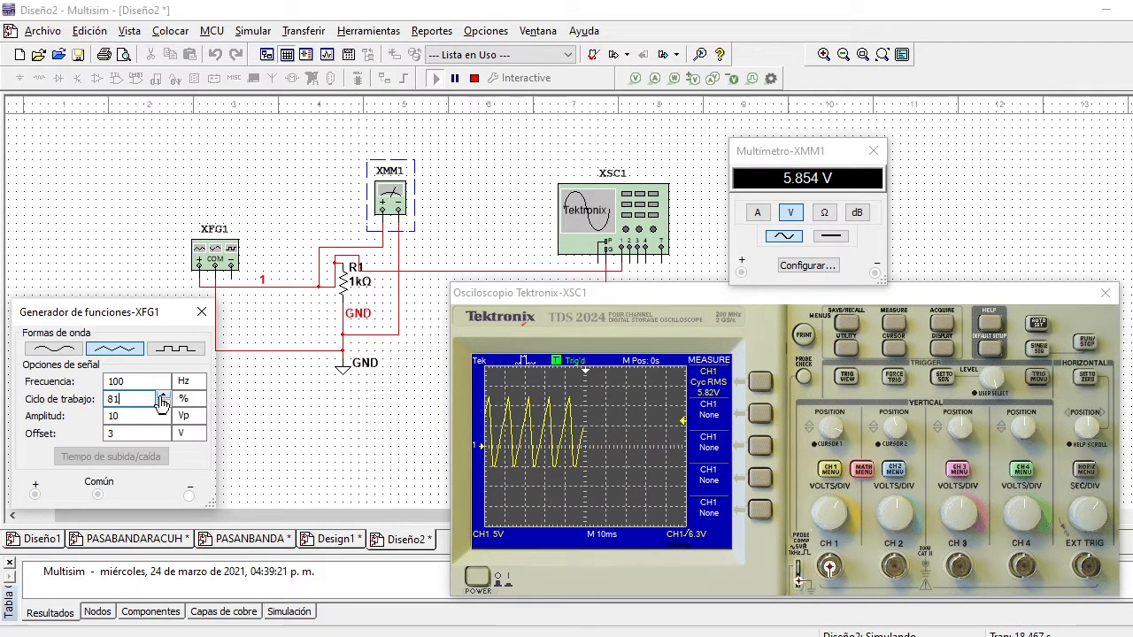
pyautogui.click(162, 397)
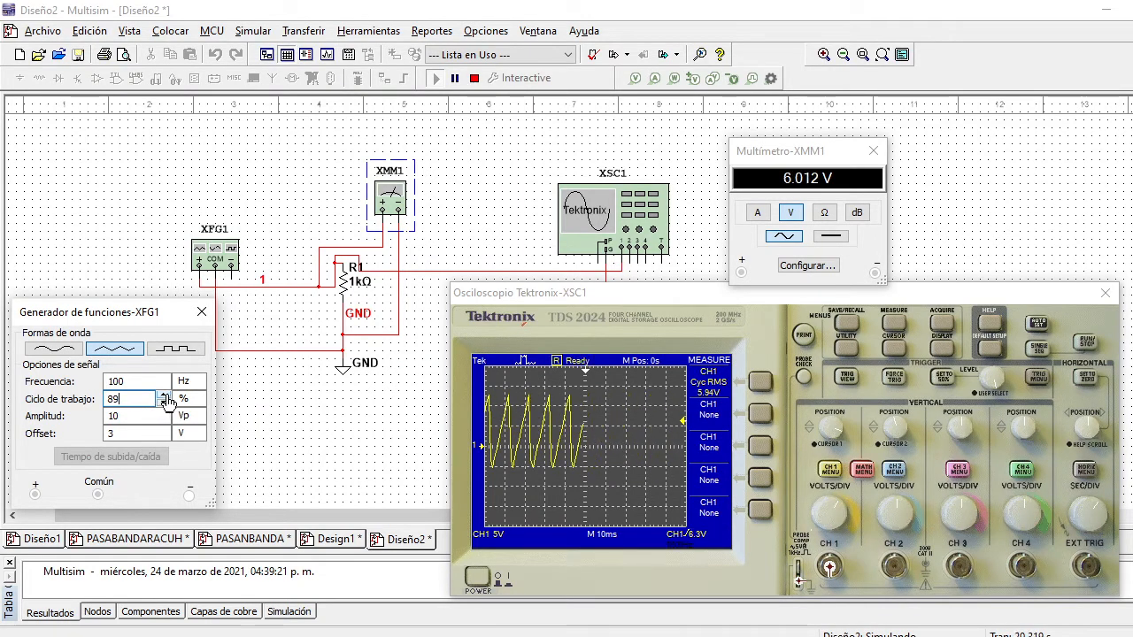
pyautogui.click(163, 397)
pyautogui.click(164, 396)
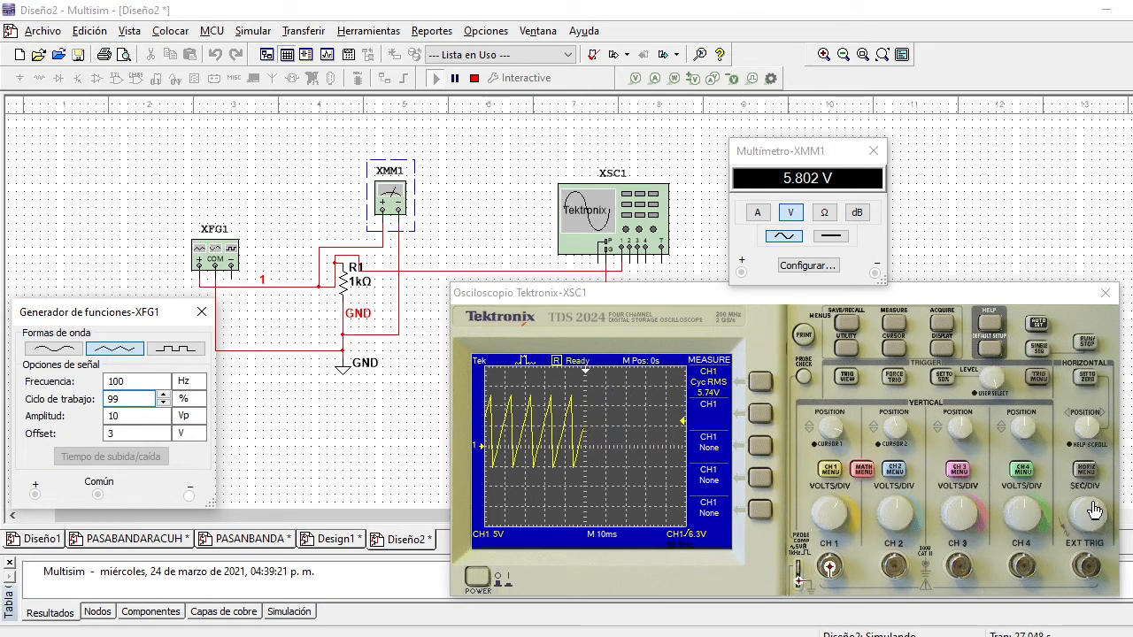
# - Examine the signal with a 2 ms oscilloscope time base, and stop the simulation with the generator set to a square wave
pyautogui.moveTo(1095, 509)
pyautogui.mouseDown()
pyautogui.moveTo(1098, 519)
pyautogui.moveTo(1080, 514)
pyautogui.mouseUp()
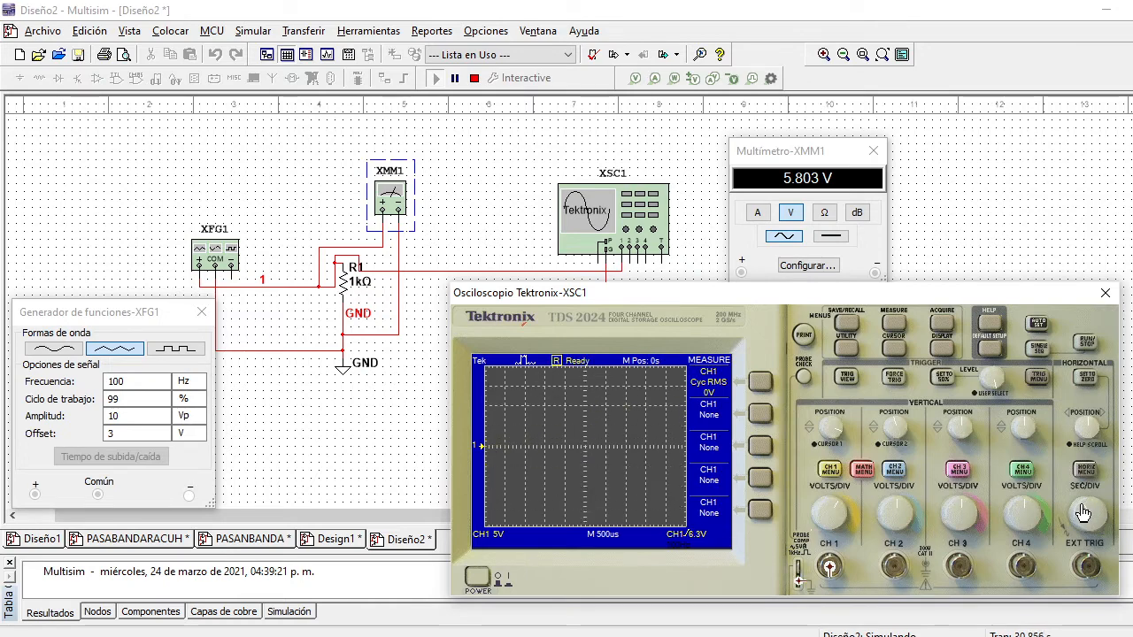
pyautogui.moveTo(1088, 512); pyautogui.dragTo(1092, 509)
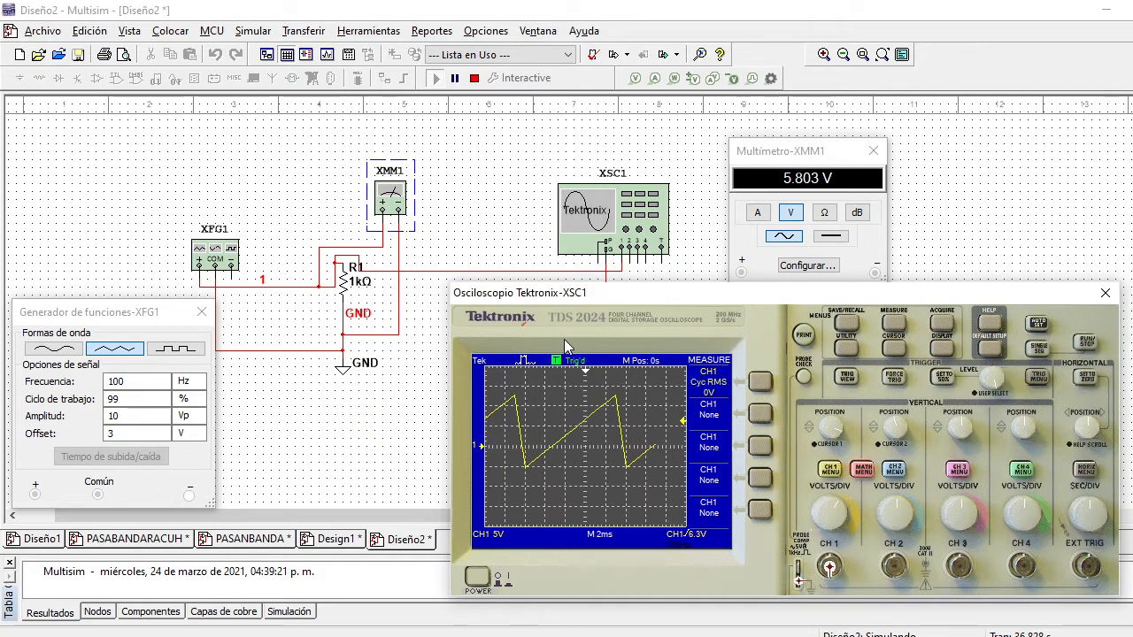
pyautogui.click(186, 350)
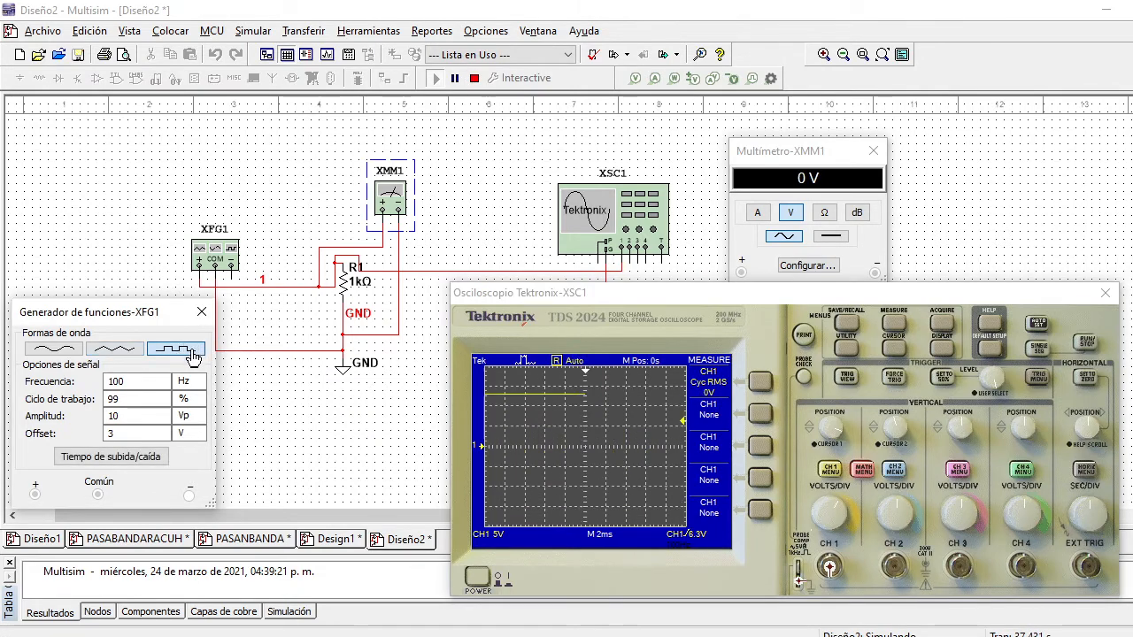
pyautogui.click(474, 78)
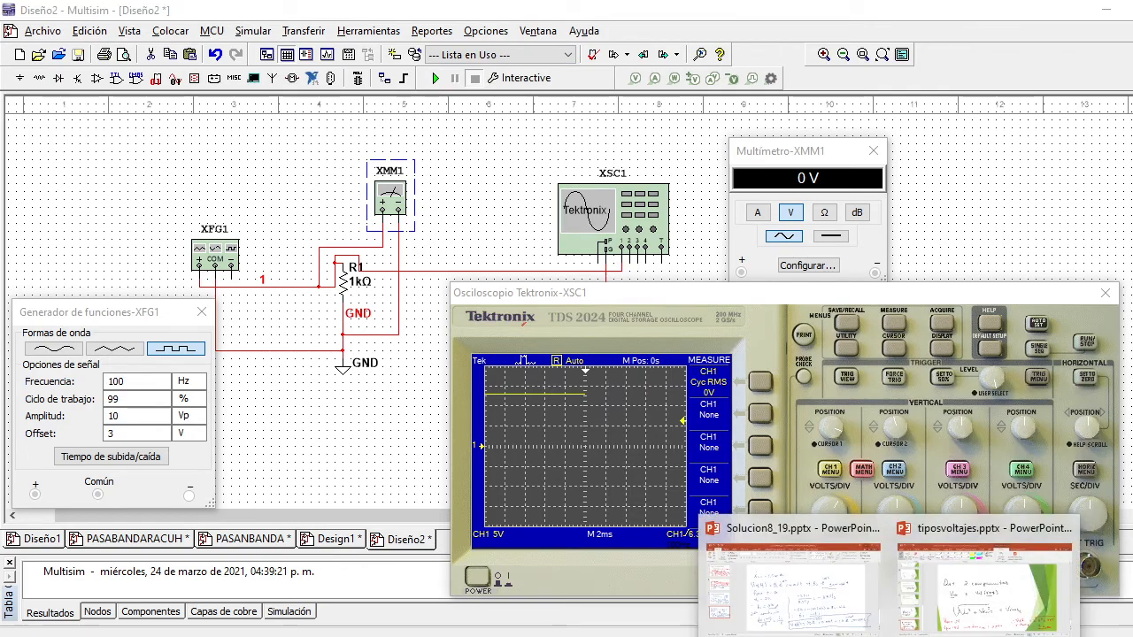
# - Switch to tiposvoltajes.pptx in PowerPoint, add a slide after slide 14, and handwrite "Ciclo de Trabajo", "cuadrados" and "C.T. = ton" over a fraction bar in red
pyautogui.click(978, 617)
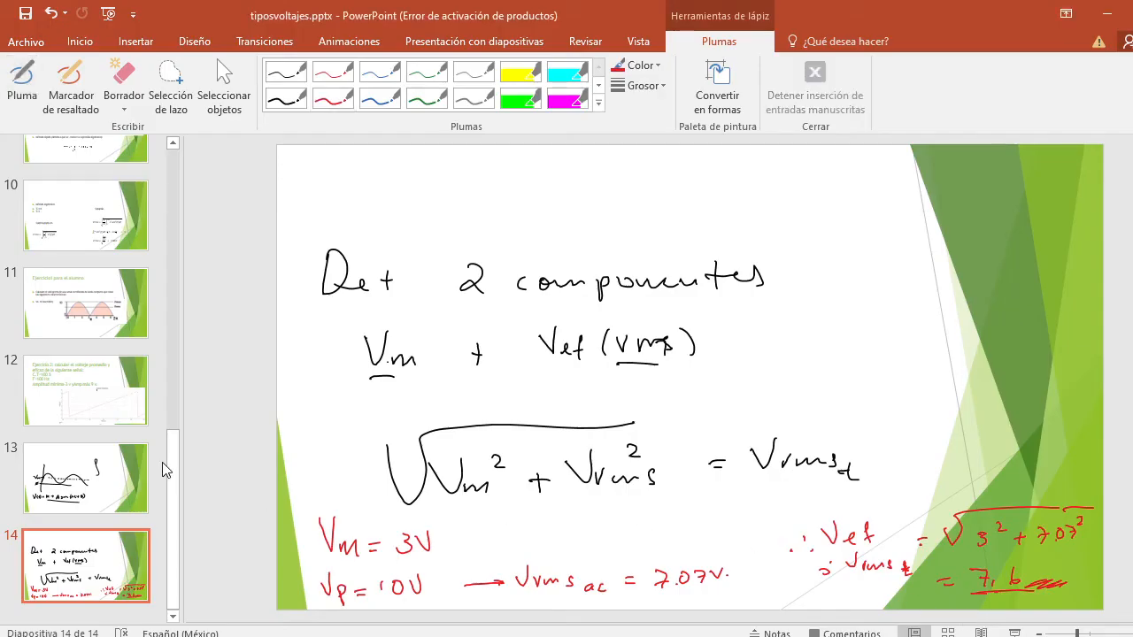
pyautogui.hotkey('ctrl', 'm')
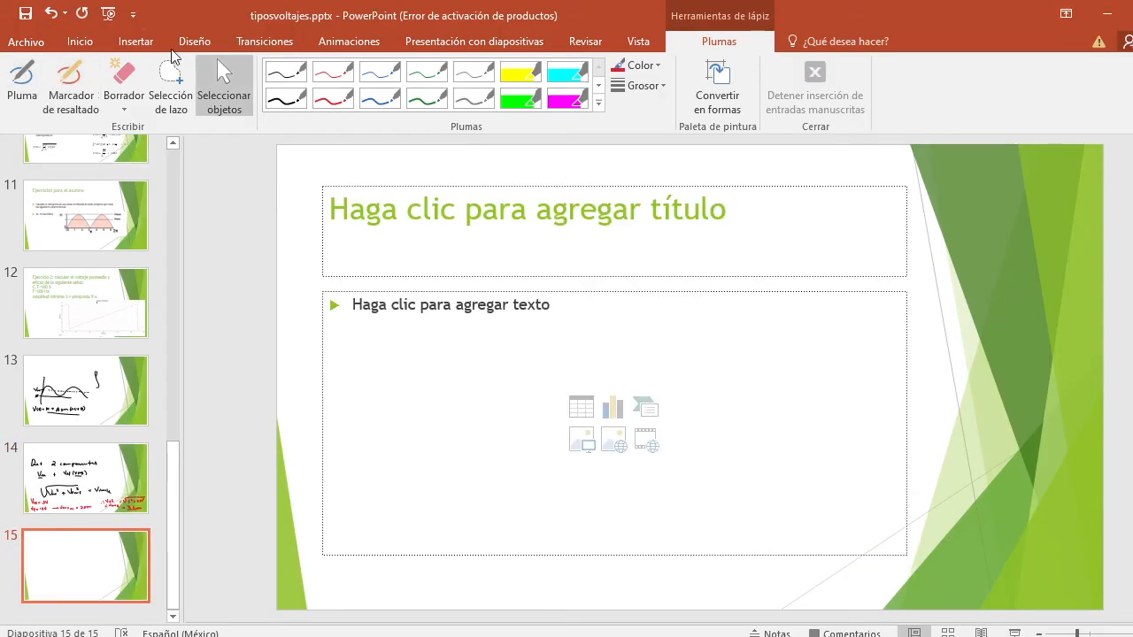
pyautogui.click(333, 99)
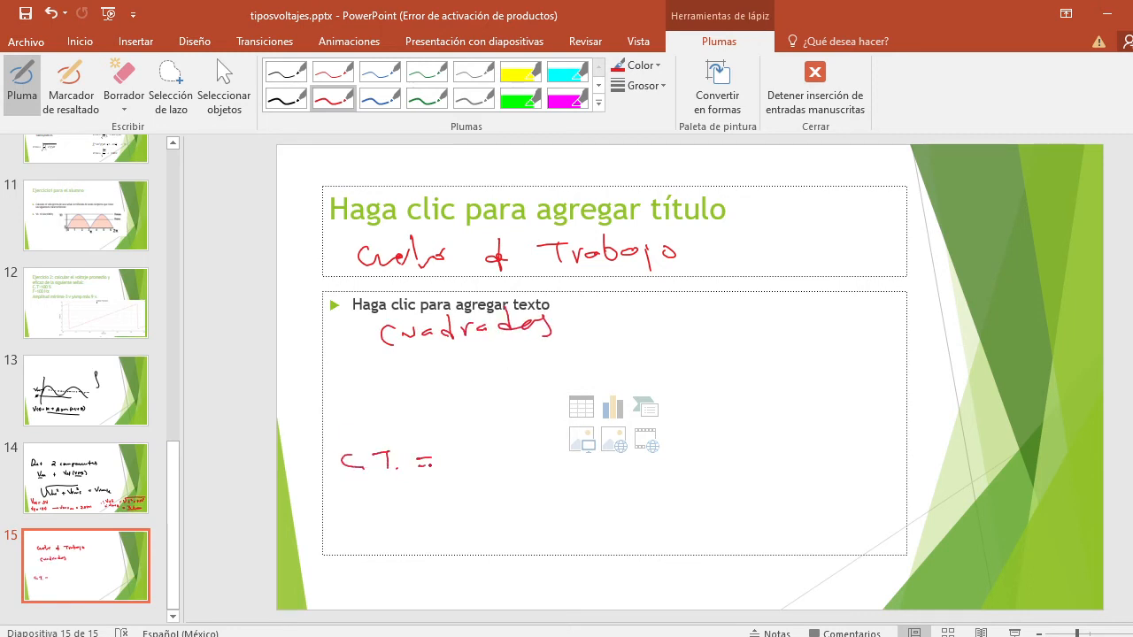
pyautogui.moveTo(461, 462); pyautogui.dragTo(569, 458)
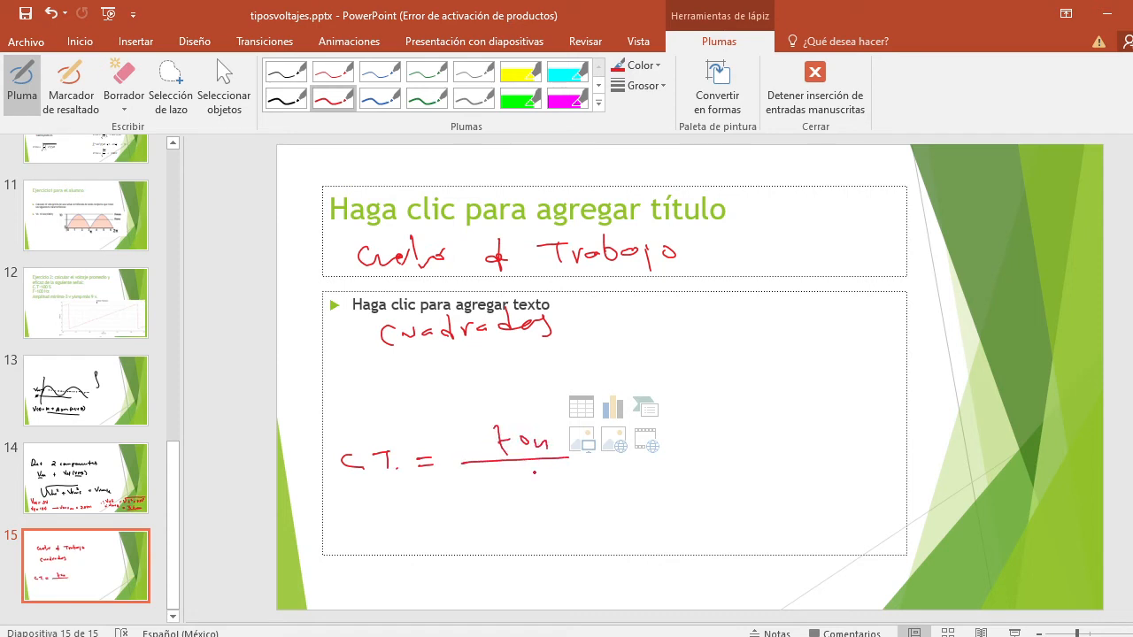